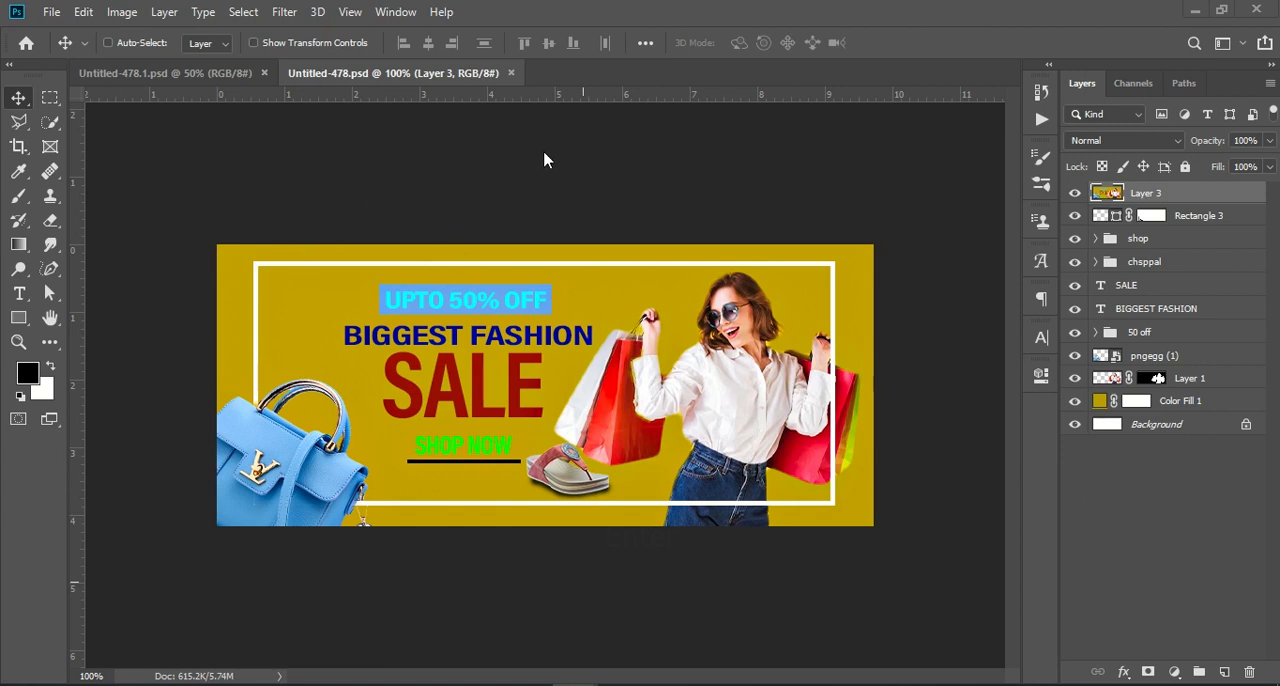
# Create a new 700 x 300 px document at 72 pixels/inch in RGB Color with a white background
pyautogui.click(51, 12)
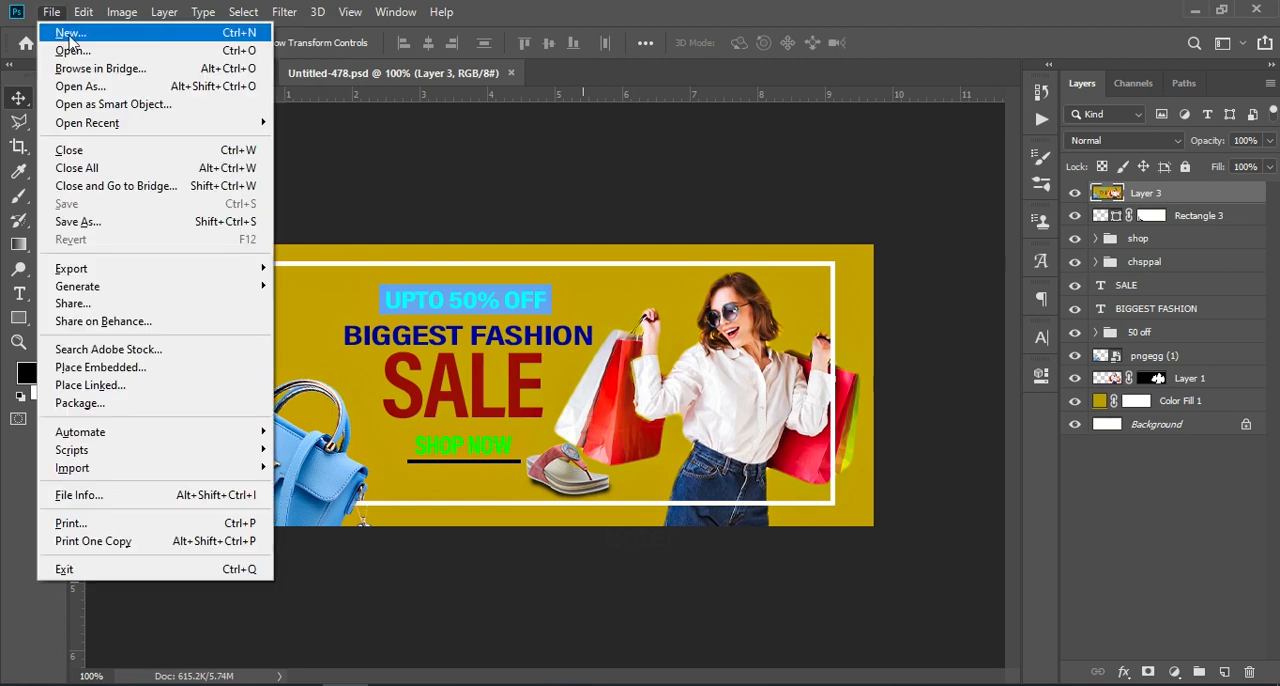
pyautogui.press('Escape')
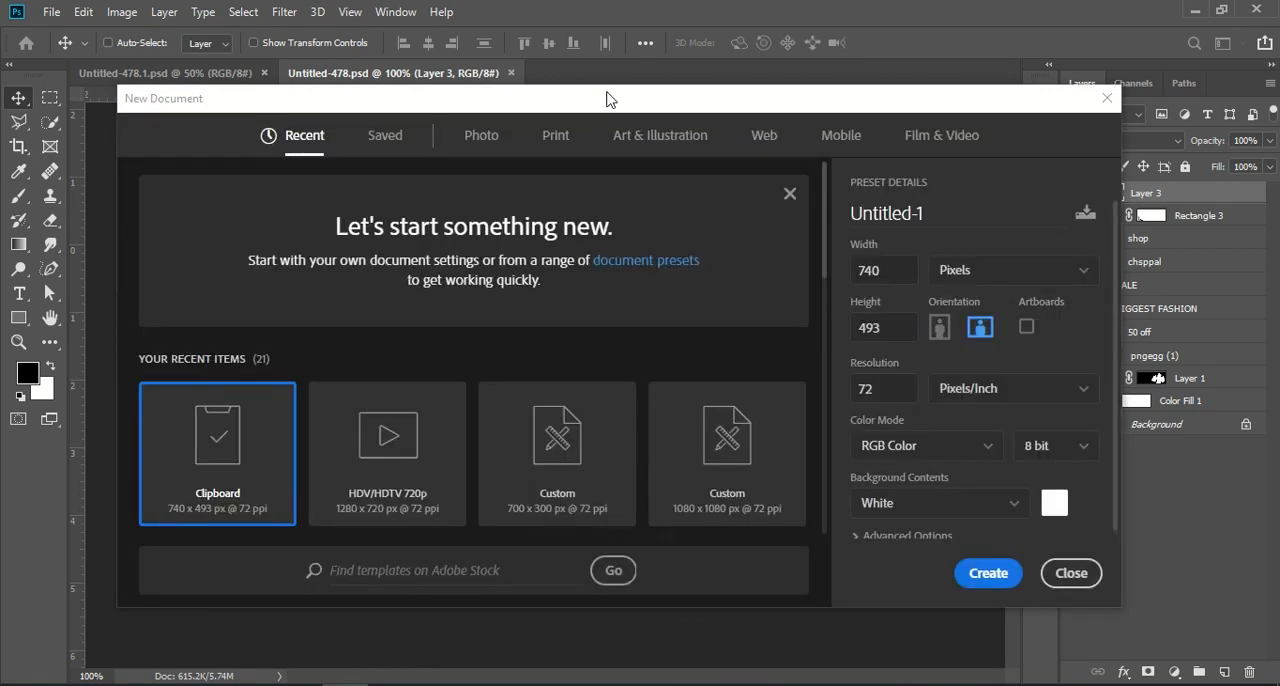
pyautogui.click(600, 432)
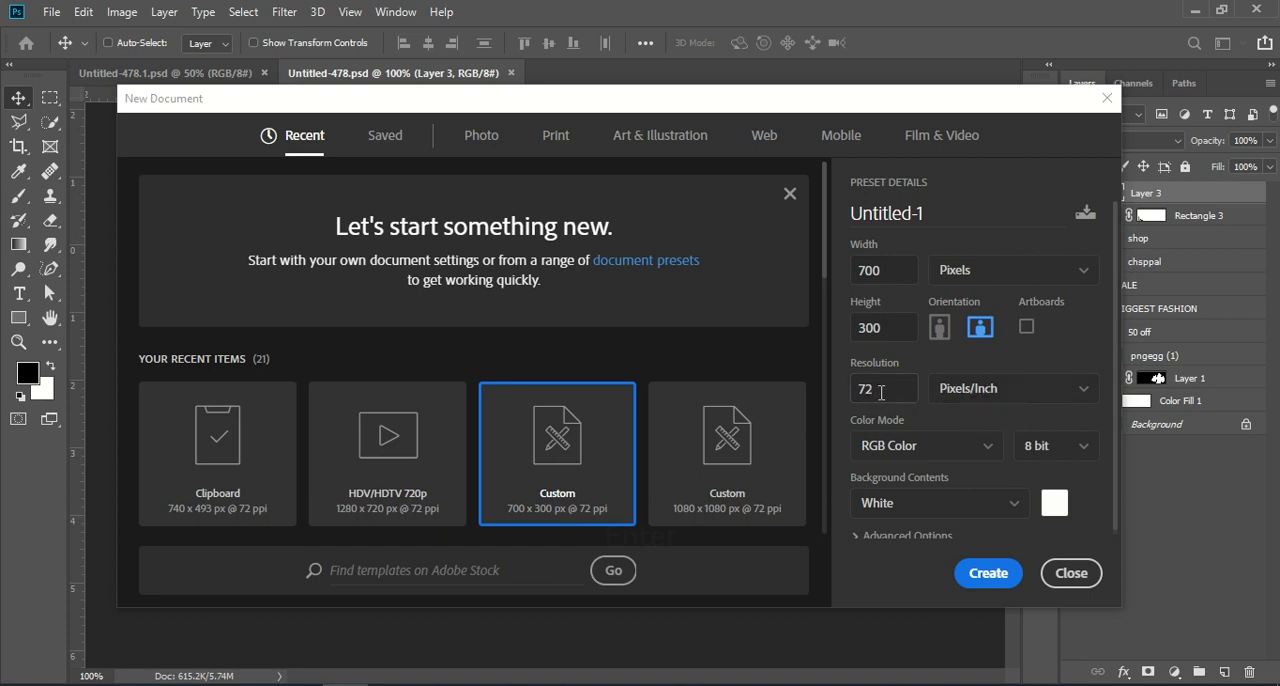
pyautogui.click(981, 576)
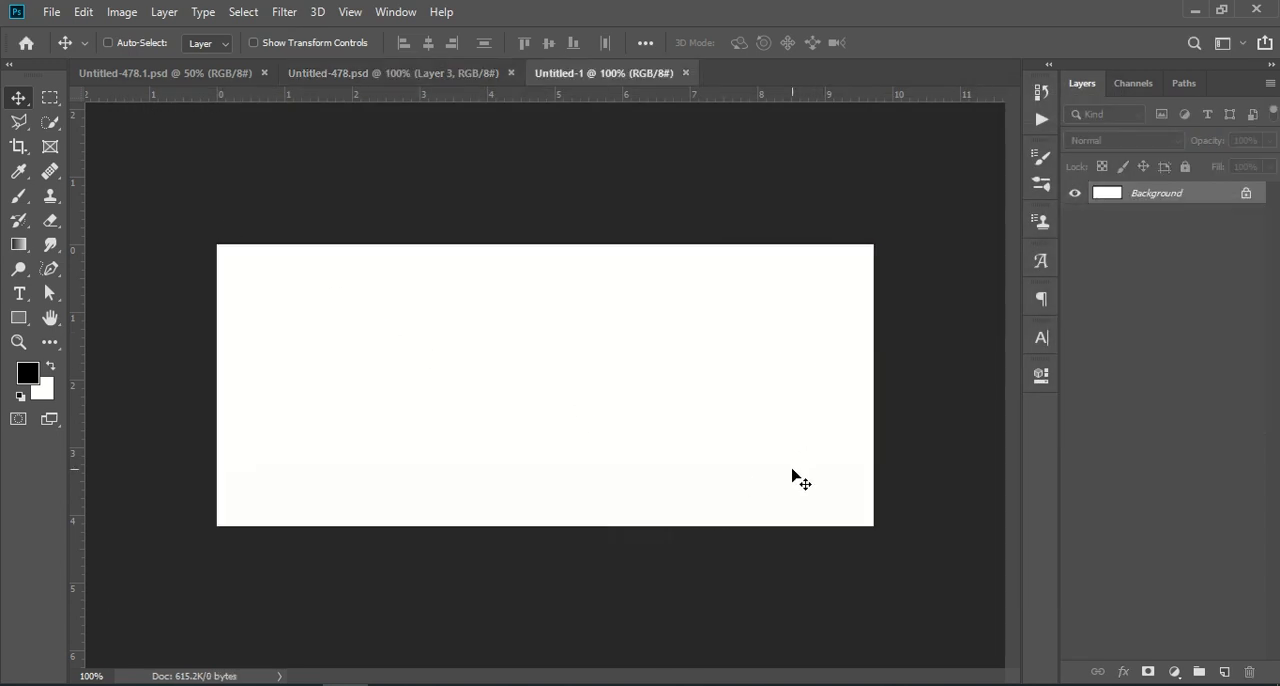
# Copy the masked woman with shopping bags from Untitled-478.psd into the right side of the Untitled-1 banner
pyautogui.click(426, 73)
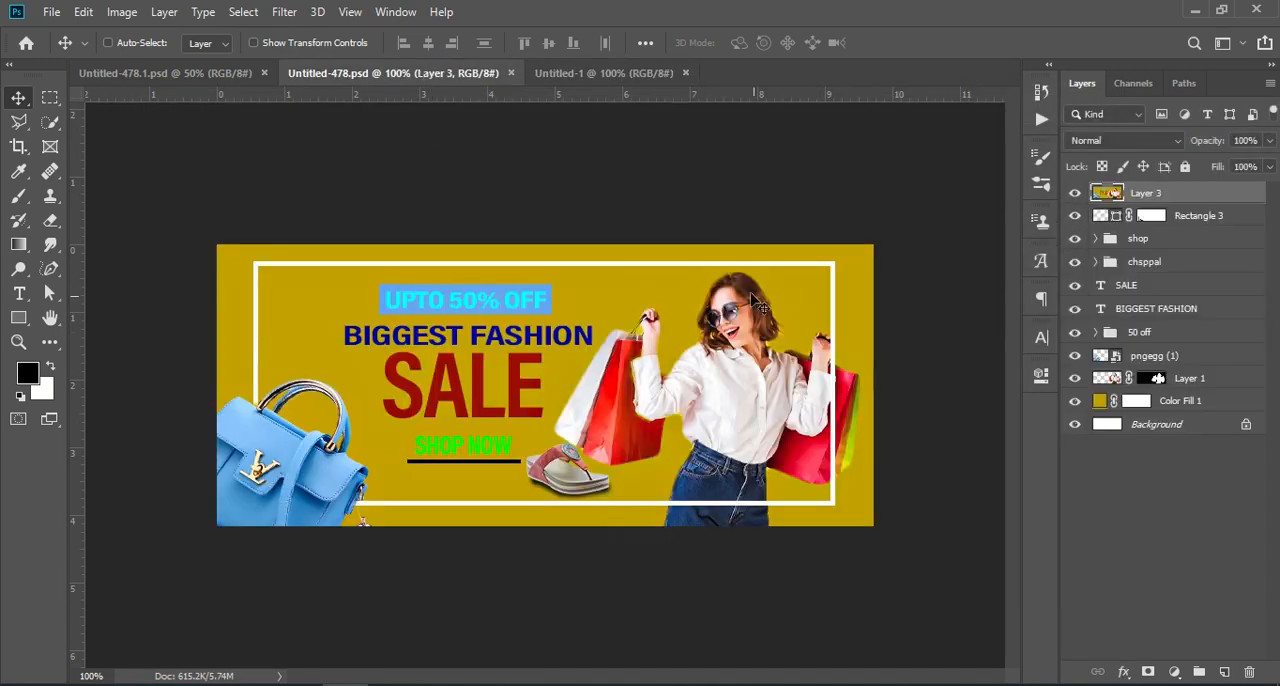
pyautogui.moveTo(1168, 378); pyautogui.dragTo(737, 380)
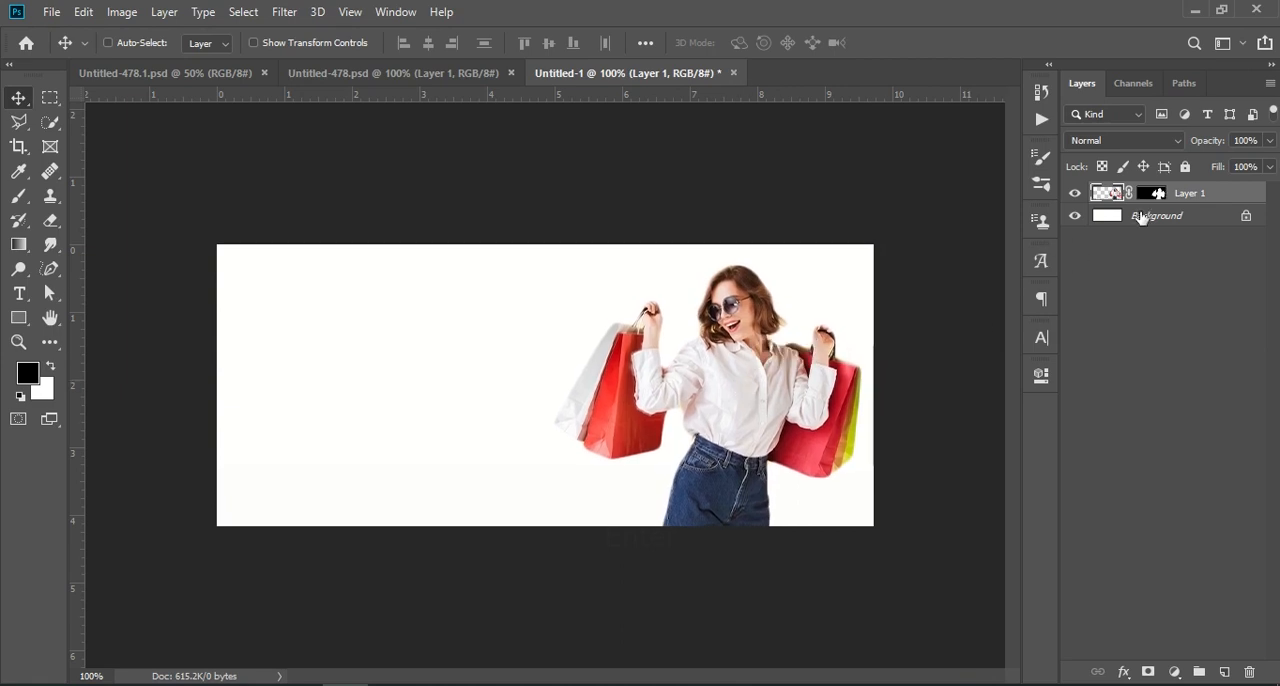
# Add a Solid Color fill layer directly above the Background in yellow-green c5cd09, sampled from the shopping bag
pyautogui.click(1140, 216)
pyautogui.click(1176, 674)
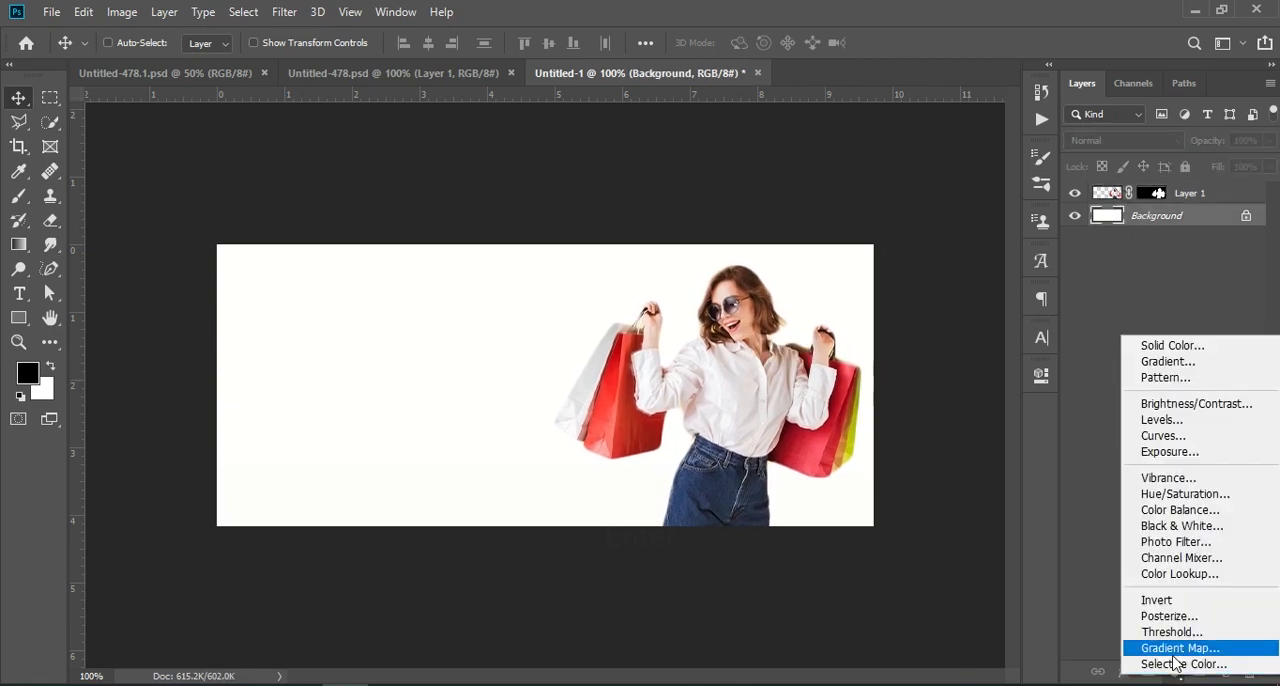
pyautogui.click(1168, 344)
pyautogui.moveTo(1002, 217); pyautogui.dragTo(257, 206)
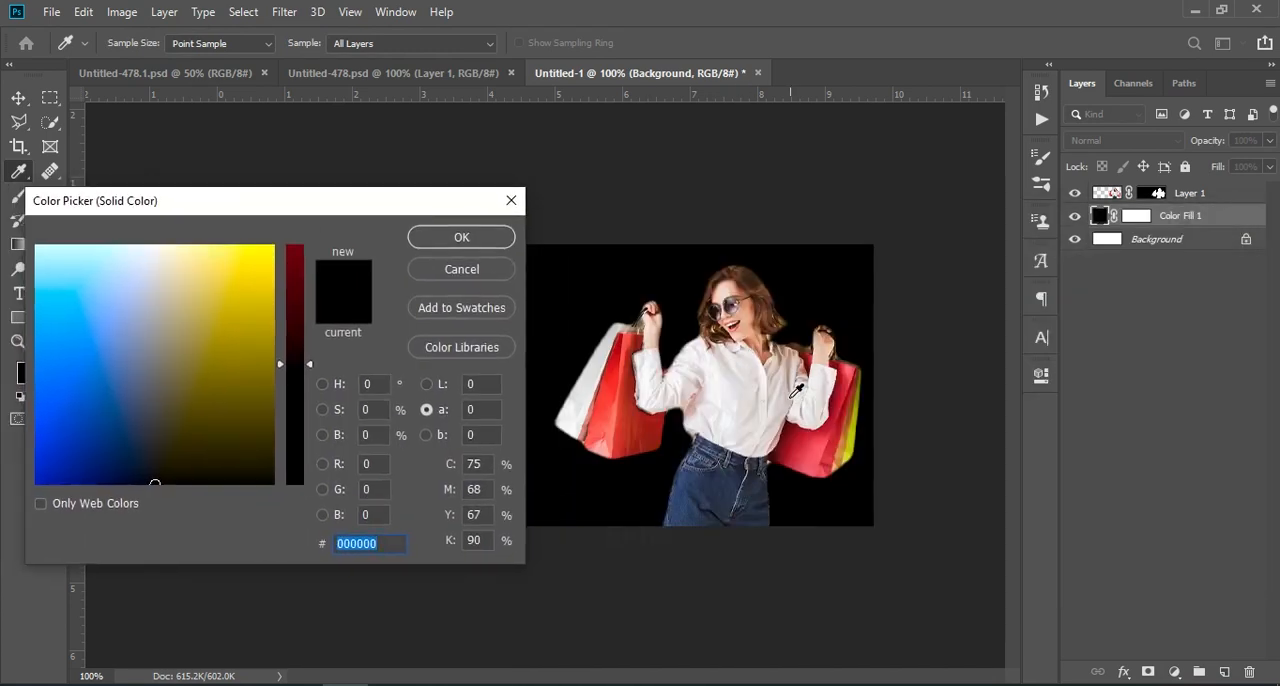
pyautogui.click(853, 440)
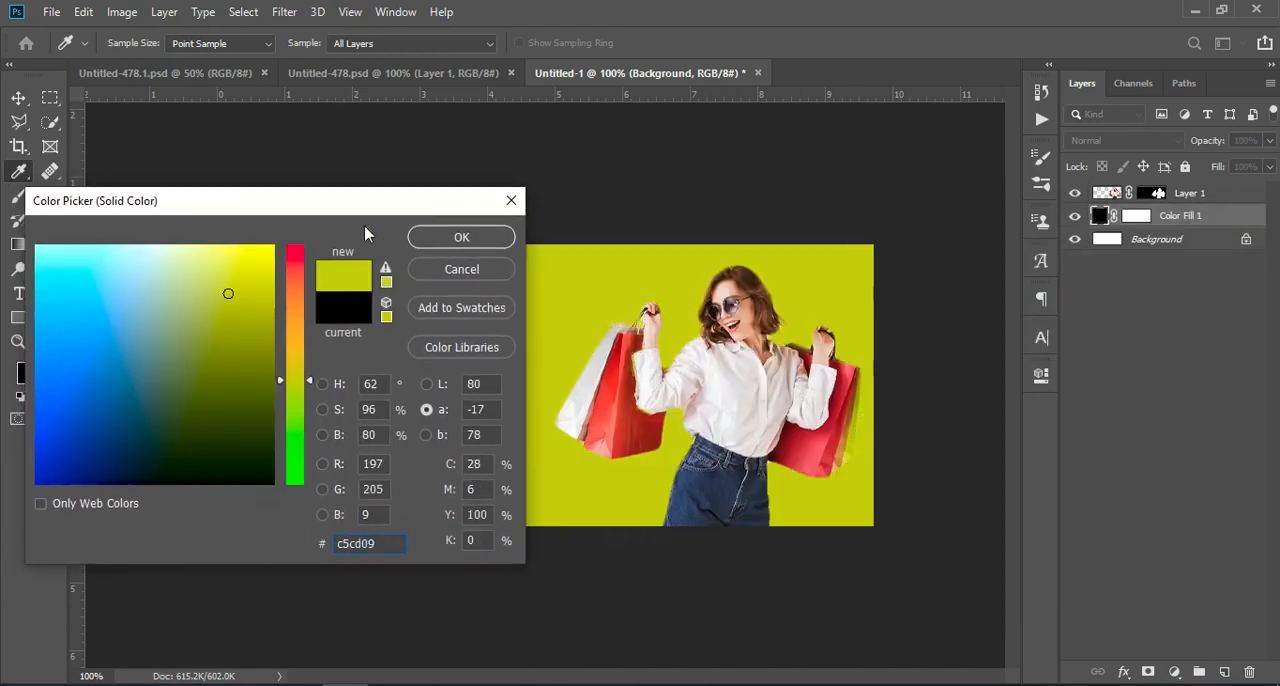
pyautogui.click(450, 238)
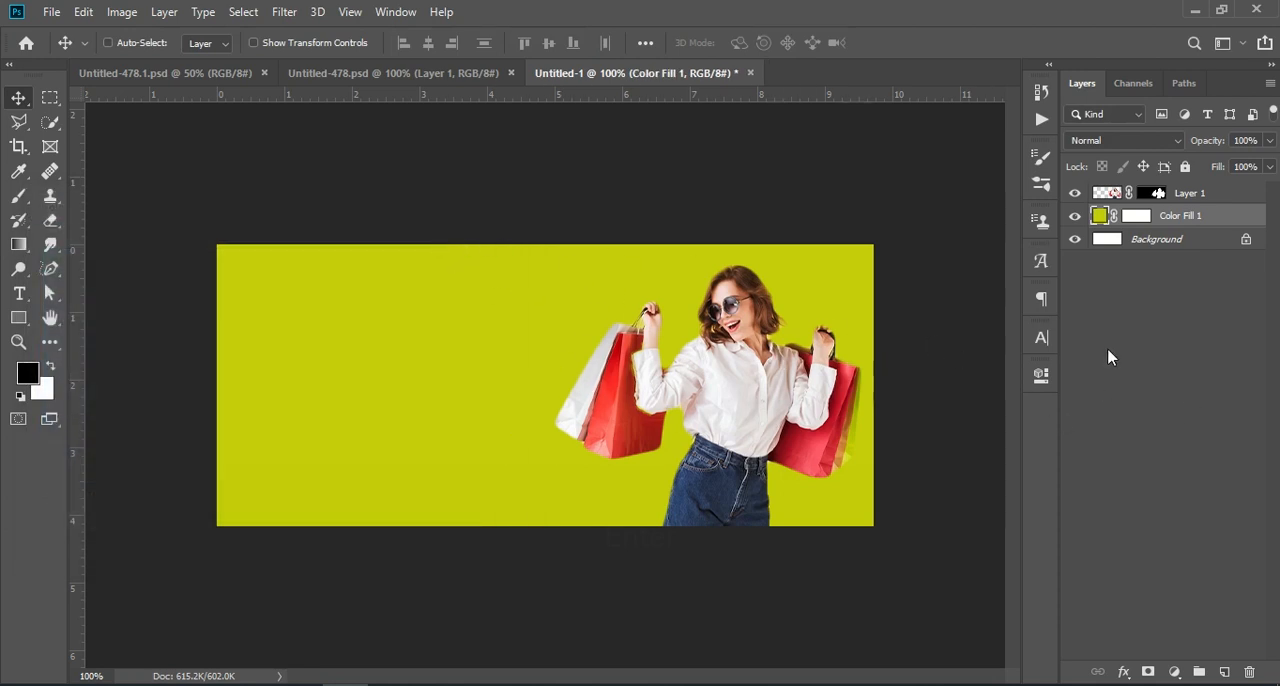
# Copy the "50 off" group from Untitled-478.psd into Untitled-1, placing it in the banner's upper left area
pyautogui.click(345, 72)
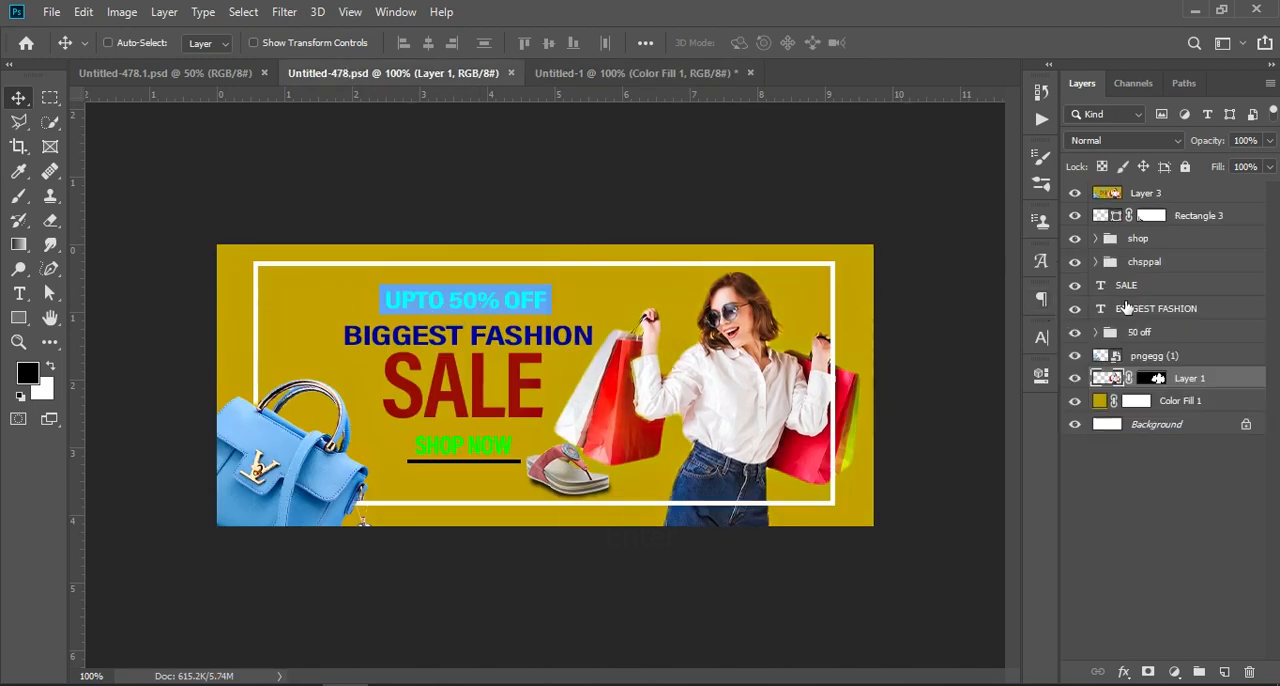
pyautogui.click(1150, 308)
pyautogui.moveTo(1140, 332); pyautogui.dragTo(452, 318)
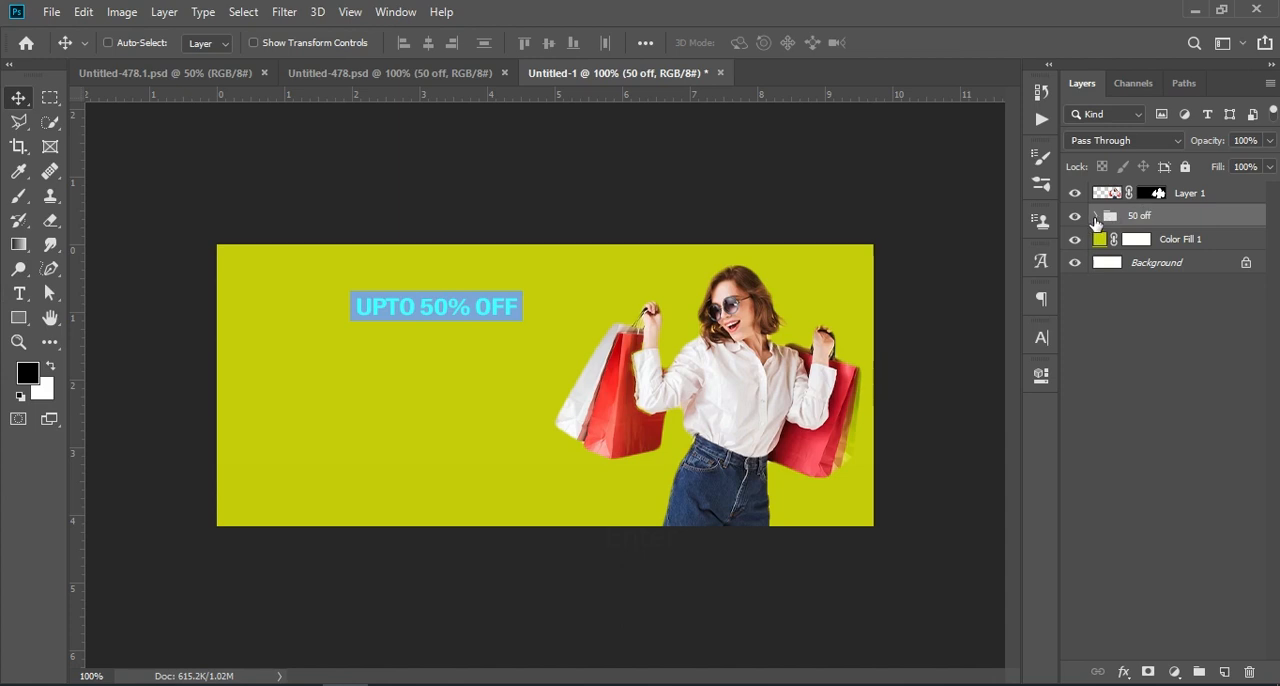
# Recolor the rectangle behind the UPTO 50% OFF text to blue 003fcc
pyautogui.click(1097, 216)
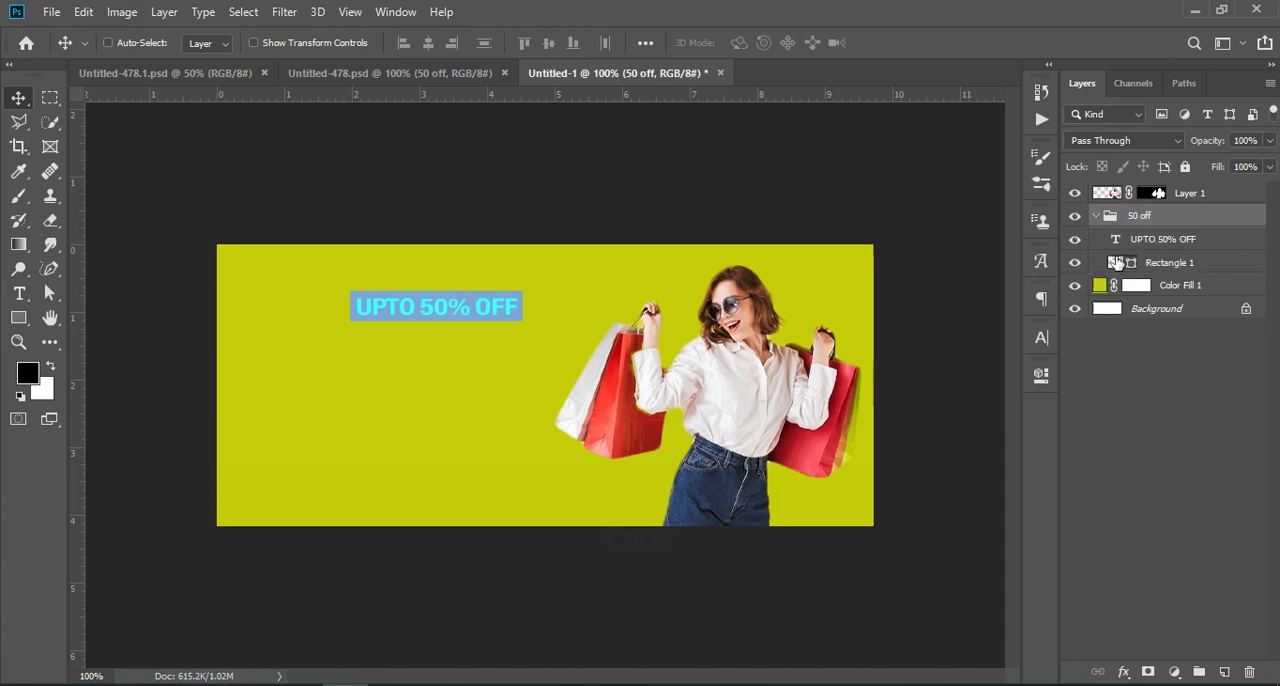
pyautogui.doubleClick(1119, 262)
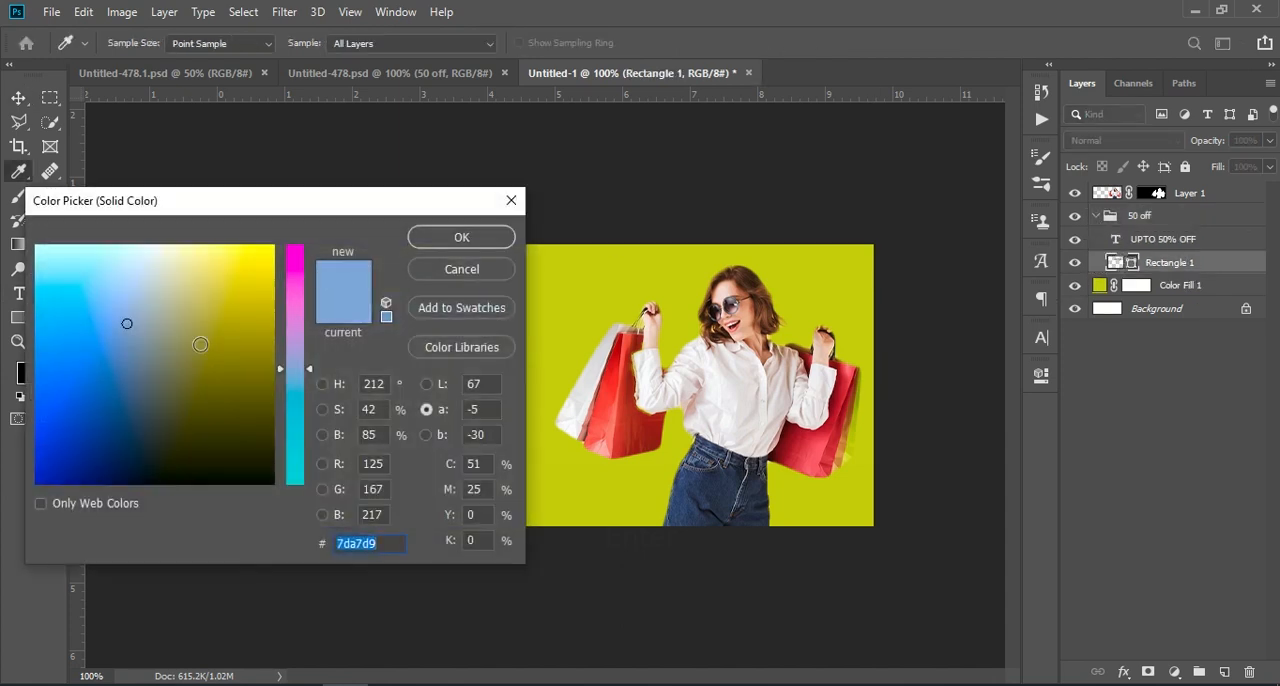
pyautogui.click(64, 433)
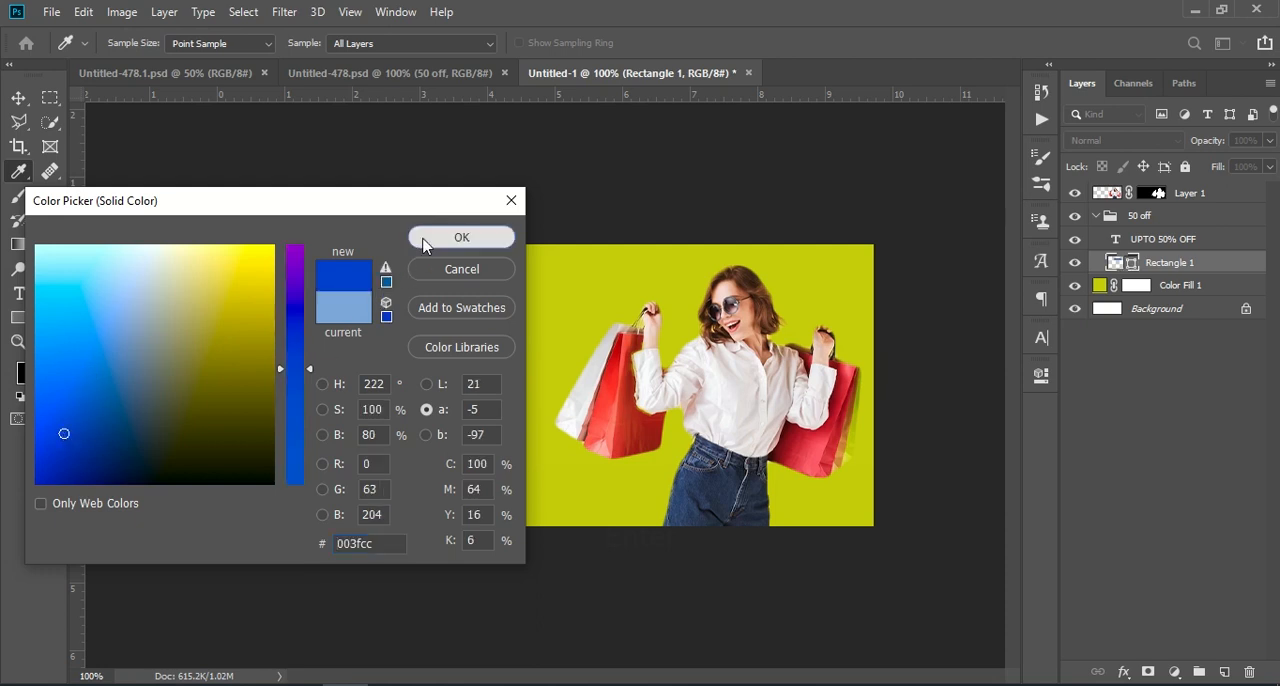
pyautogui.click(423, 245)
pyautogui.press('v')
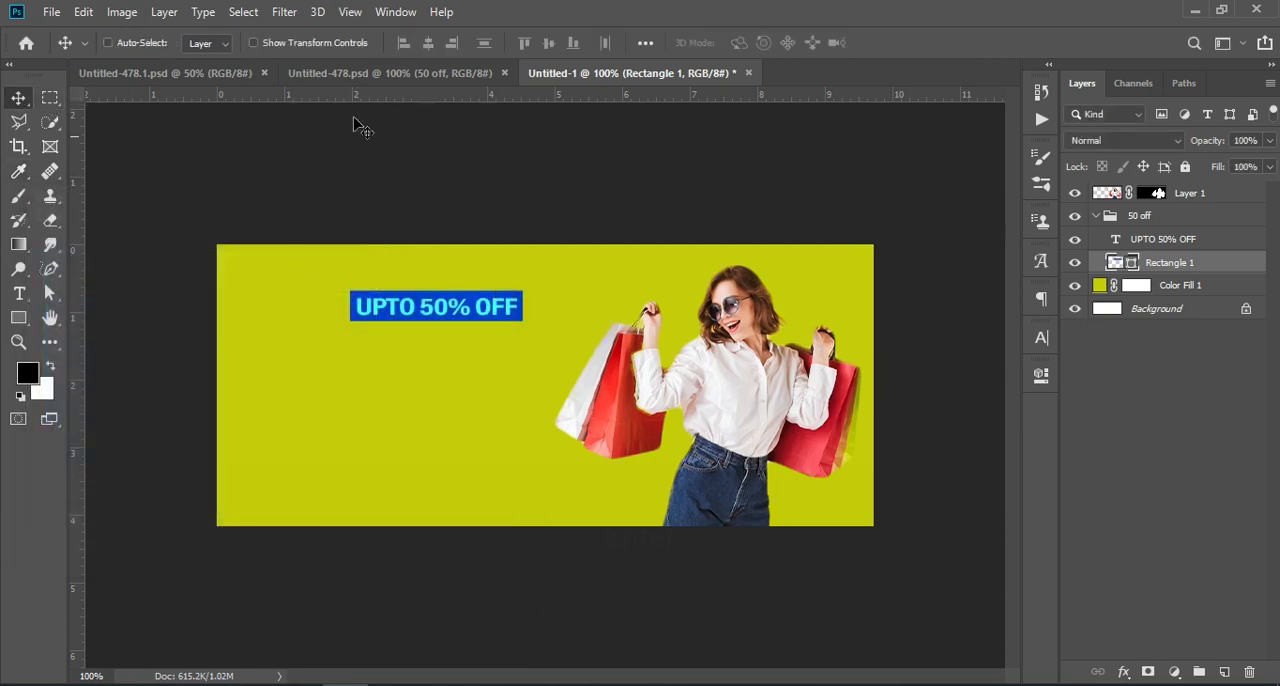
# Scale the "50 off" group to about 137.5% and shift it slightly up and right, leaving no layer selected
pyautogui.click(1095, 216)
pyautogui.click(1129, 216)
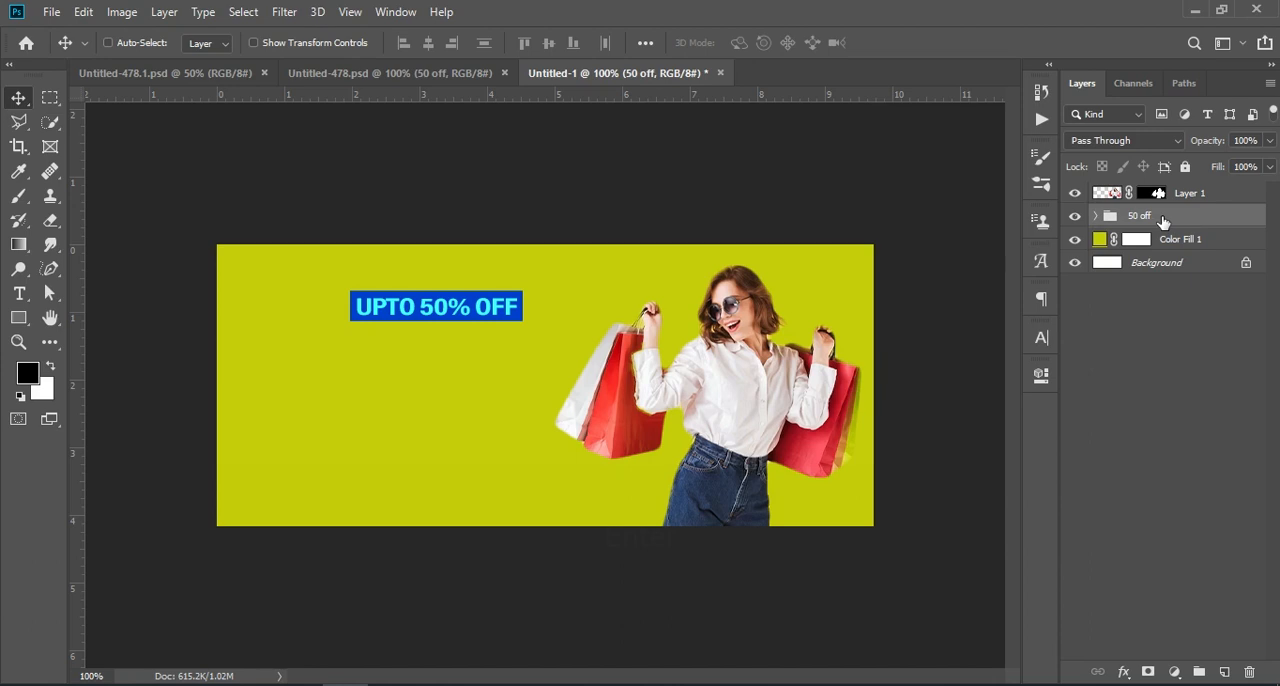
pyautogui.hotkey('ctrl', 't')
pyautogui.moveTo(523, 307)
pyautogui.mouseDown()
pyautogui.moveTo(590, 305)
pyautogui.moveTo(535, 307)
pyautogui.mouseUp()
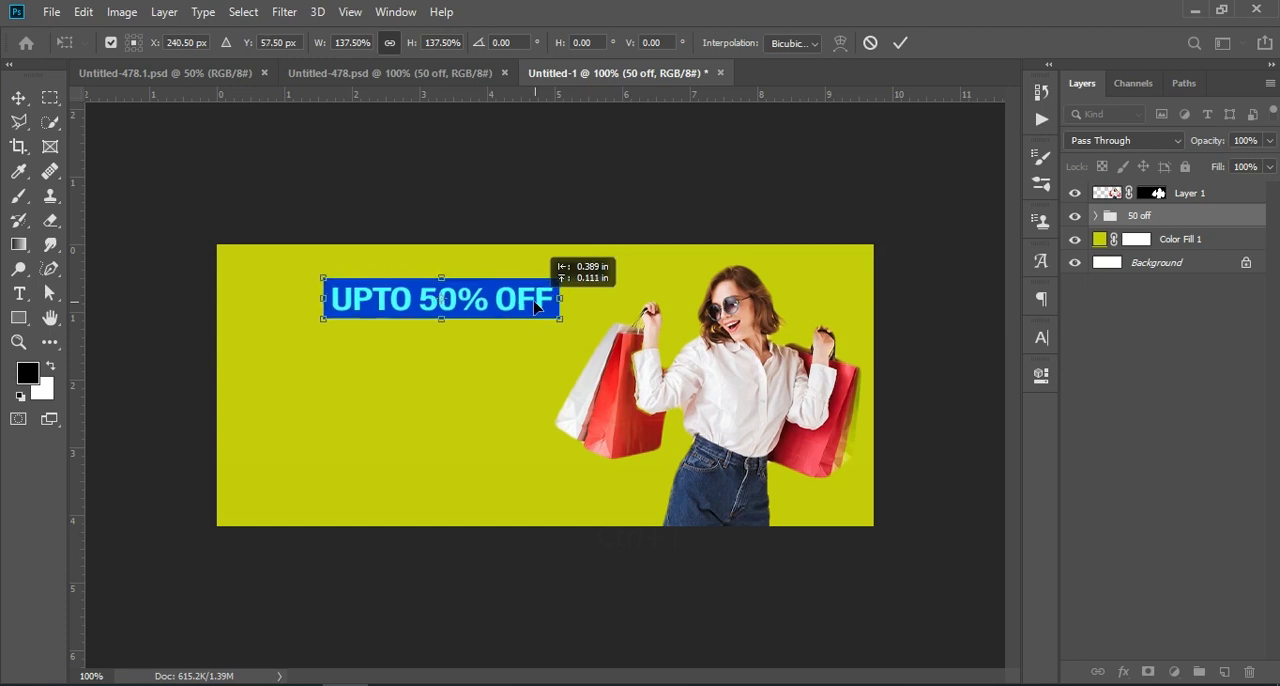
pyautogui.click(1150, 402)
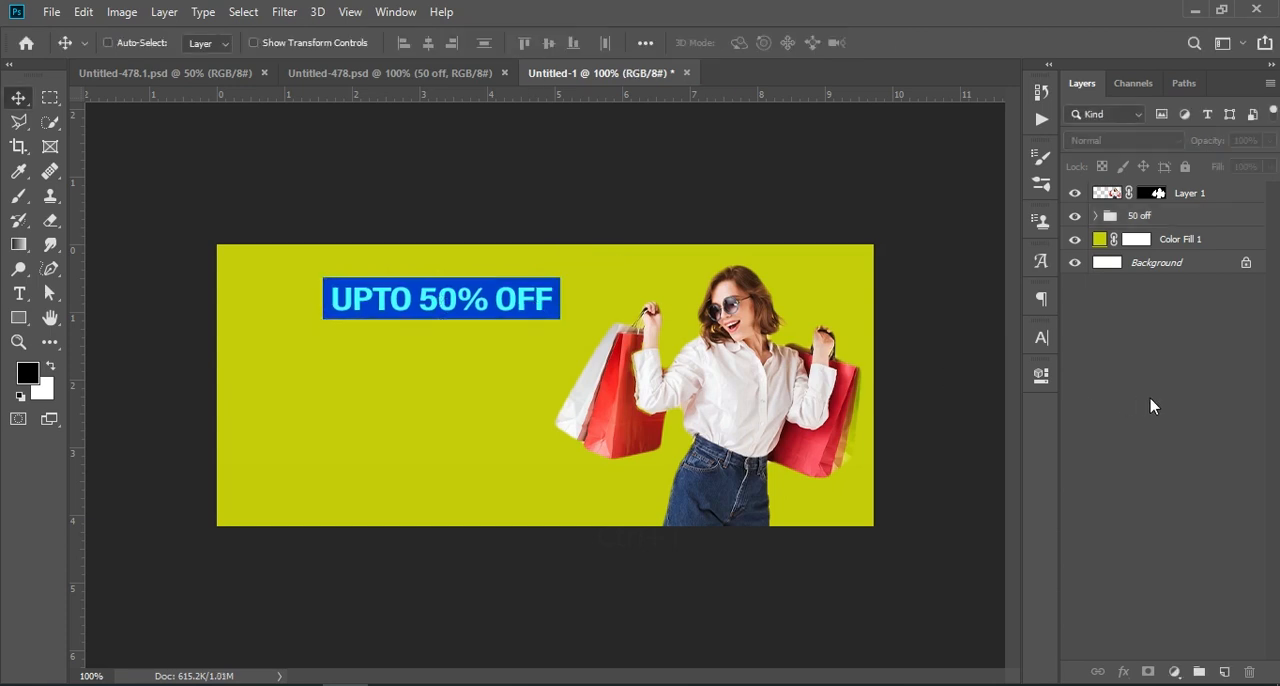
# Draw a rectangle about 642 x 258 px just inside the banner's edges and remove its fill
pyautogui.click(18, 318)
pyautogui.click(86, 317)
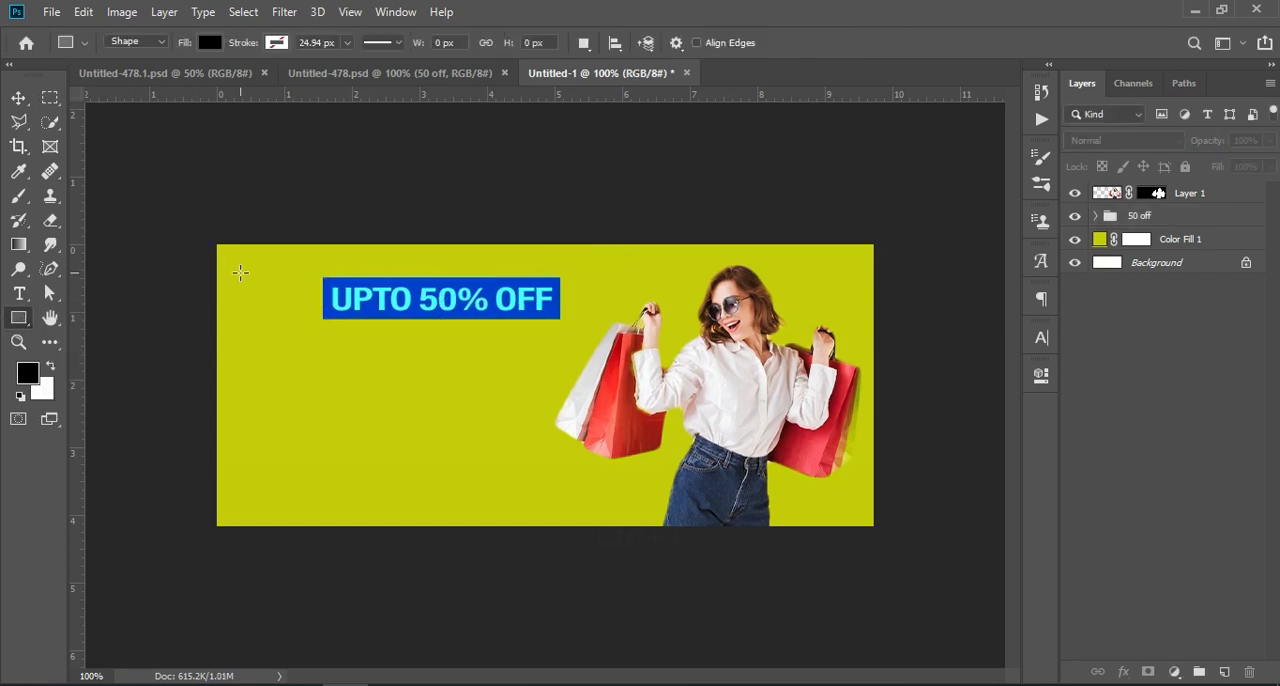
pyautogui.moveTo(250, 267); pyautogui.dragTo(852, 509)
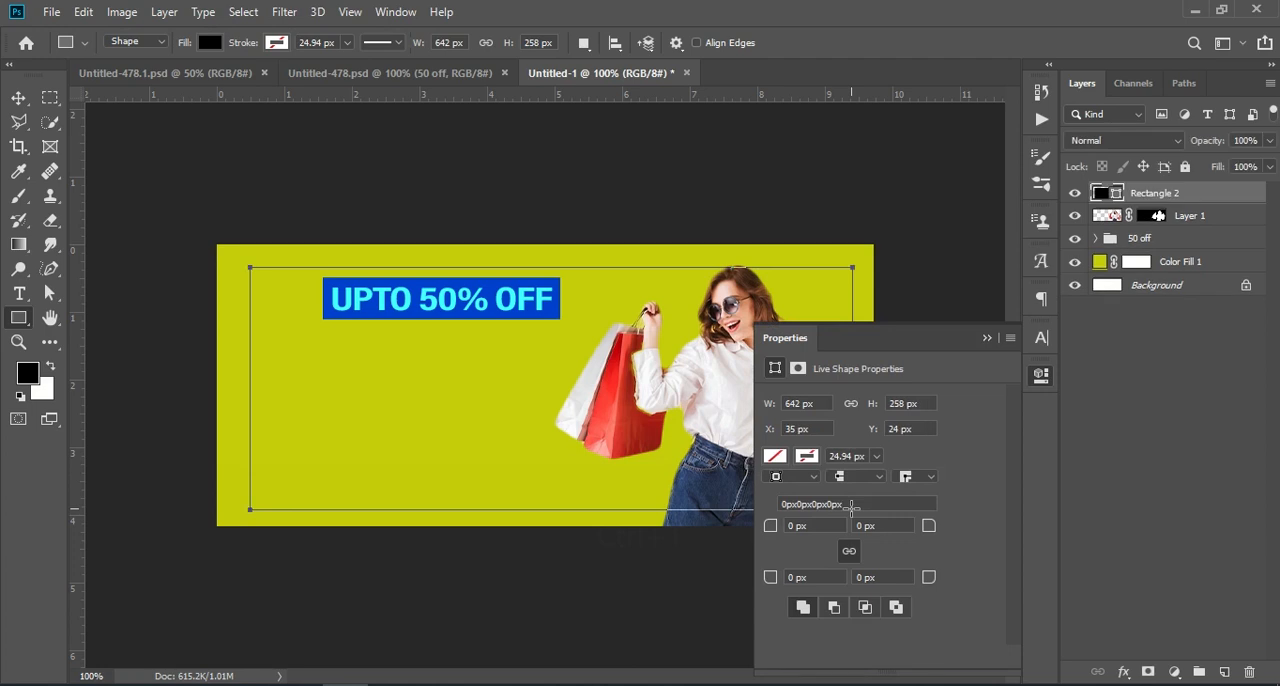
pyautogui.click(775, 457)
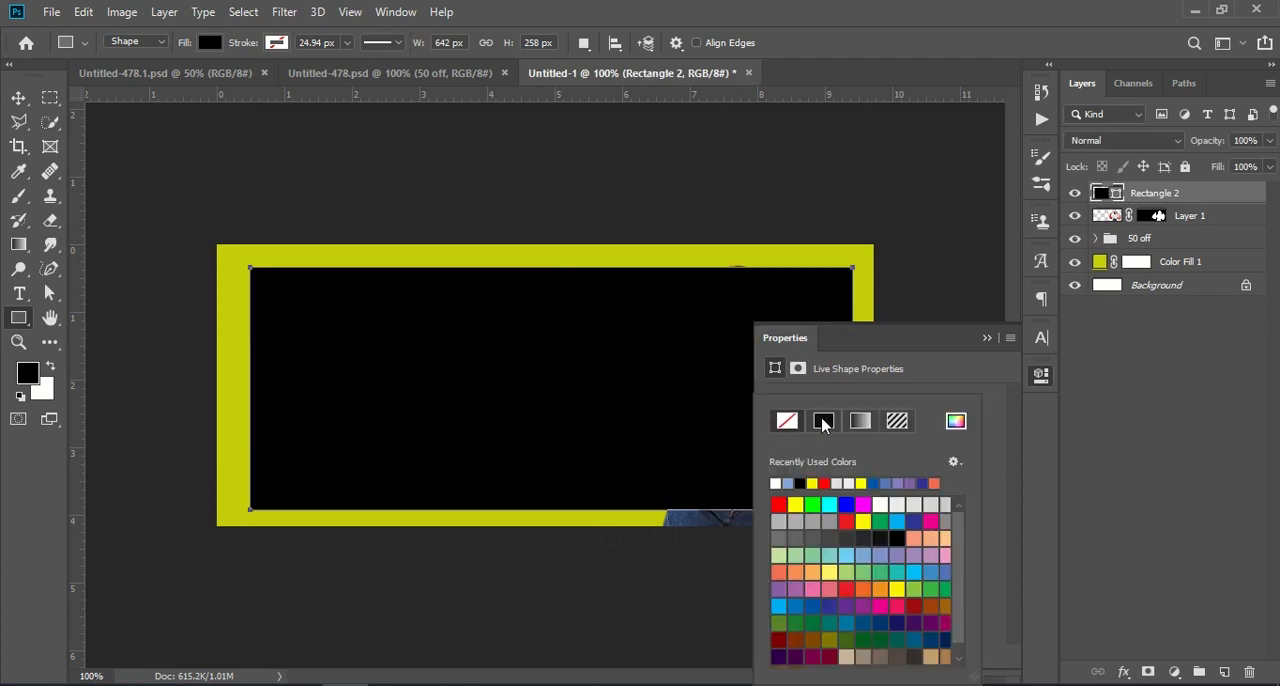
pyautogui.click(936, 367)
pyautogui.click(777, 461)
pyautogui.click(787, 422)
pyautogui.click(926, 369)
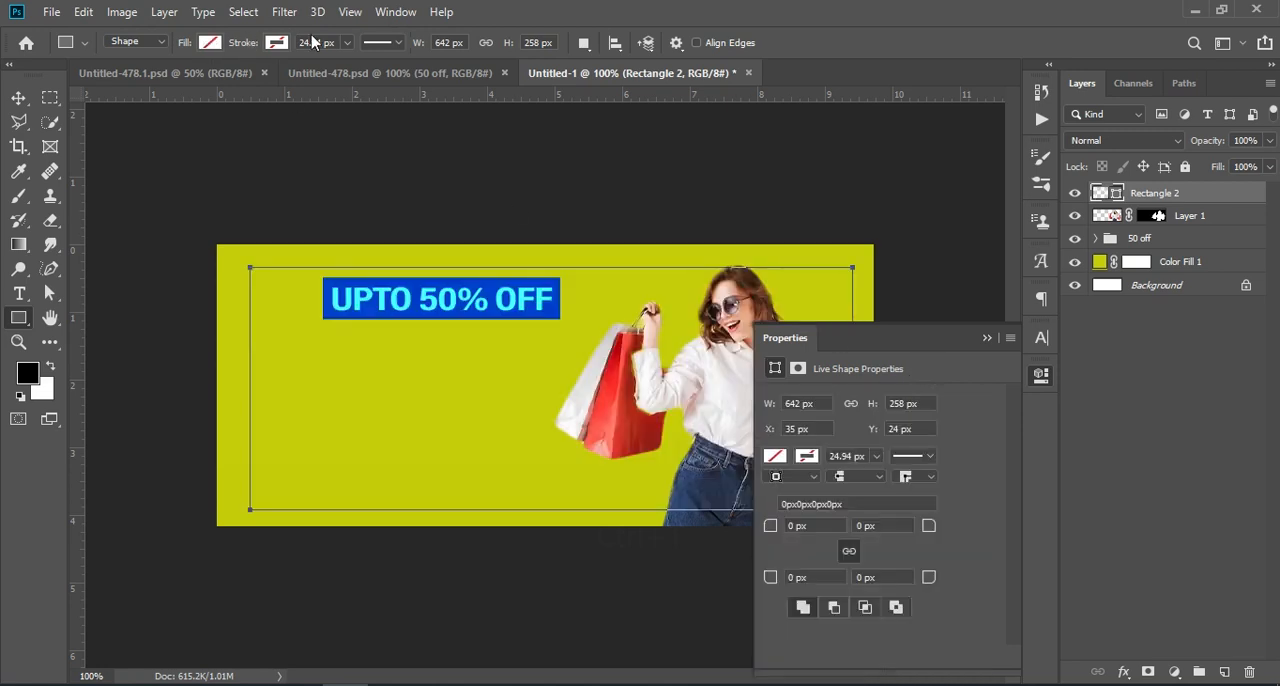
# Give the frame rectangle a white stroke and thin it to about 5.71 px
pyautogui.click(278, 44)
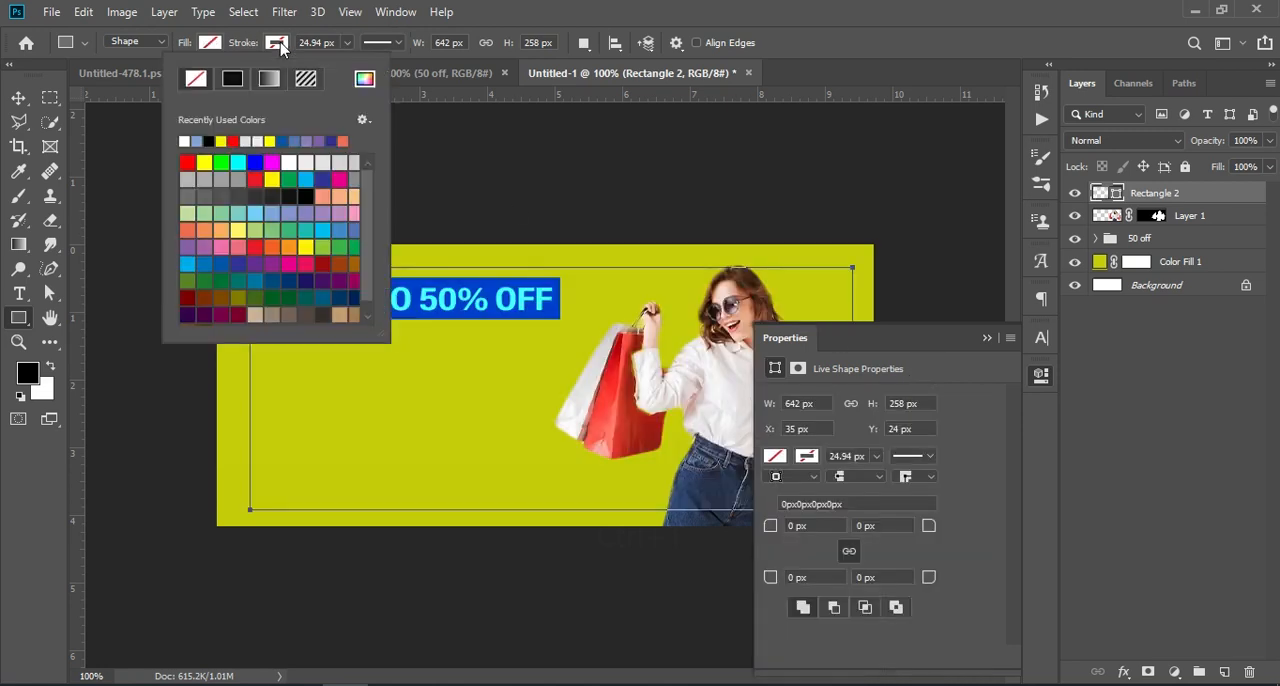
pyautogui.click(188, 140)
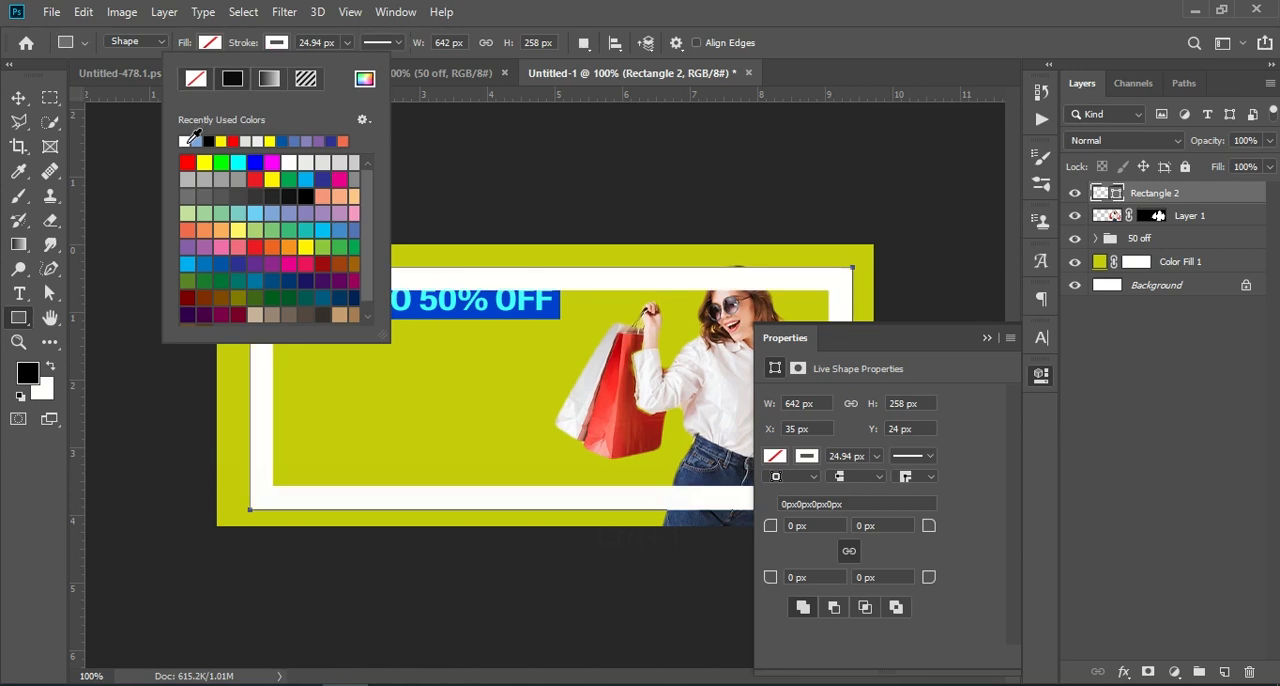
pyautogui.click(347, 43)
pyautogui.moveTo(349, 63); pyautogui.dragTo(320, 66)
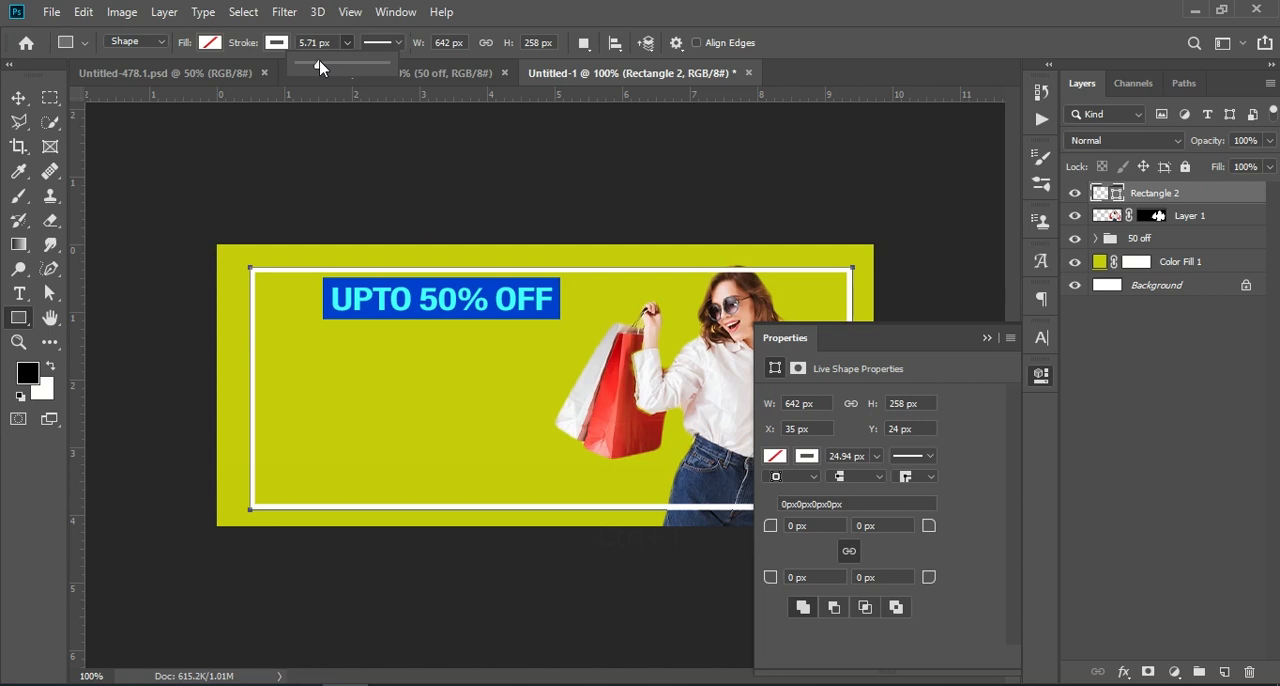
# Set the frame rectangle's stroke width to 4 px and return to the Move tool
pyautogui.click(320, 42)
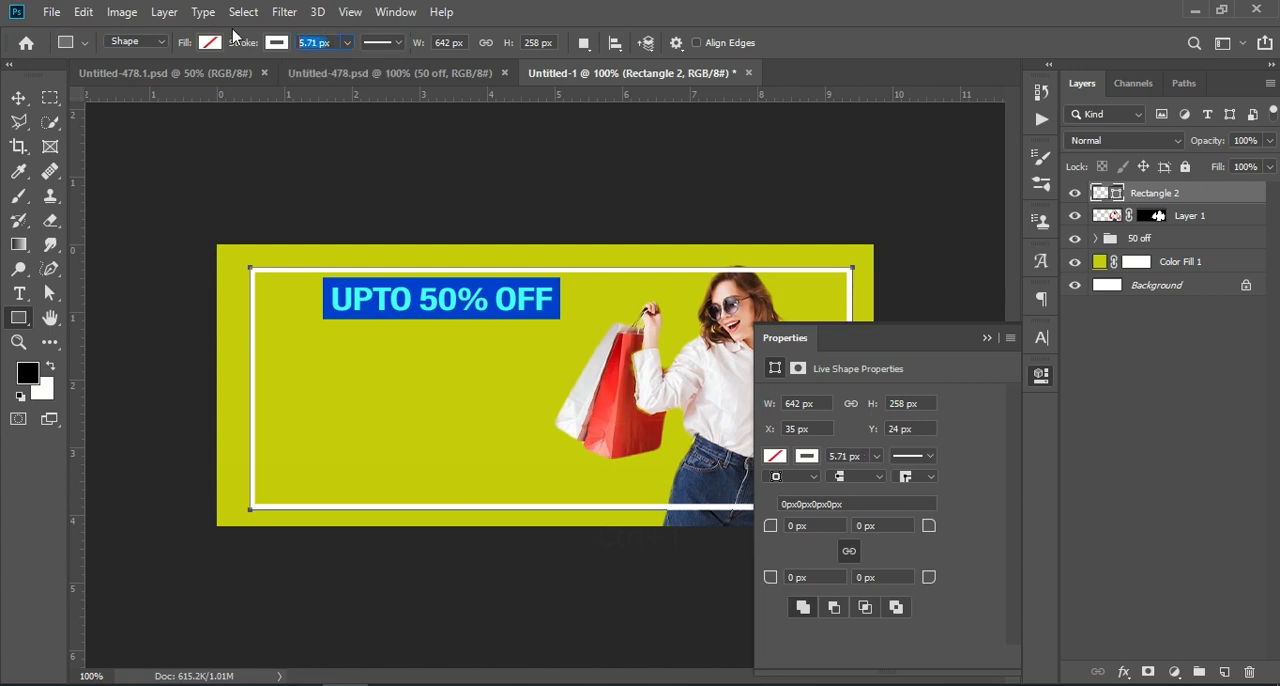
pyautogui.write('5')
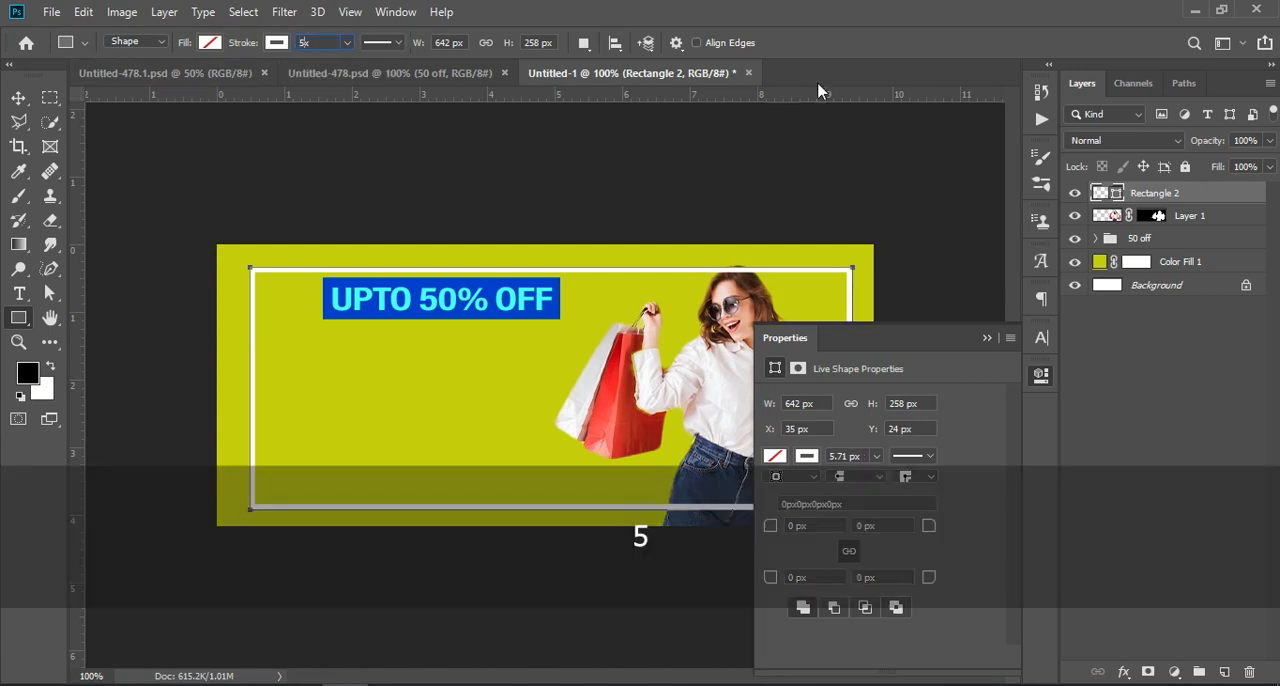
pyautogui.click(991, 339)
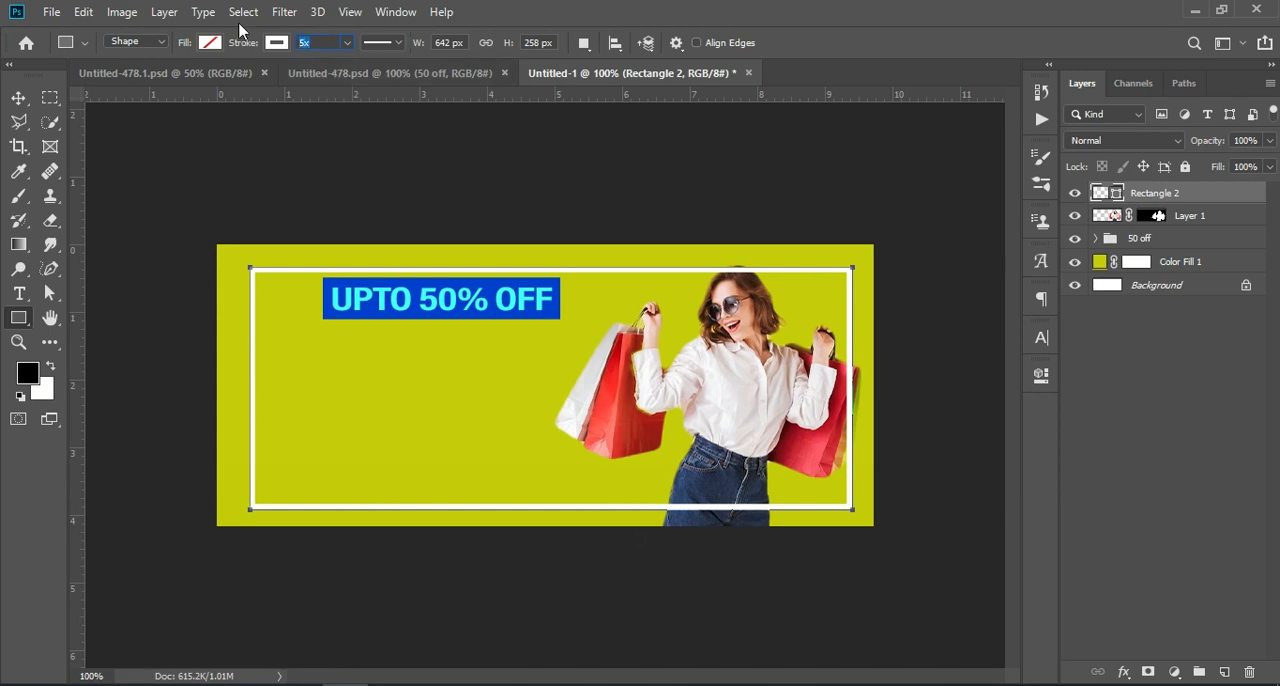
pyautogui.write('3')
pyautogui.press('Return')
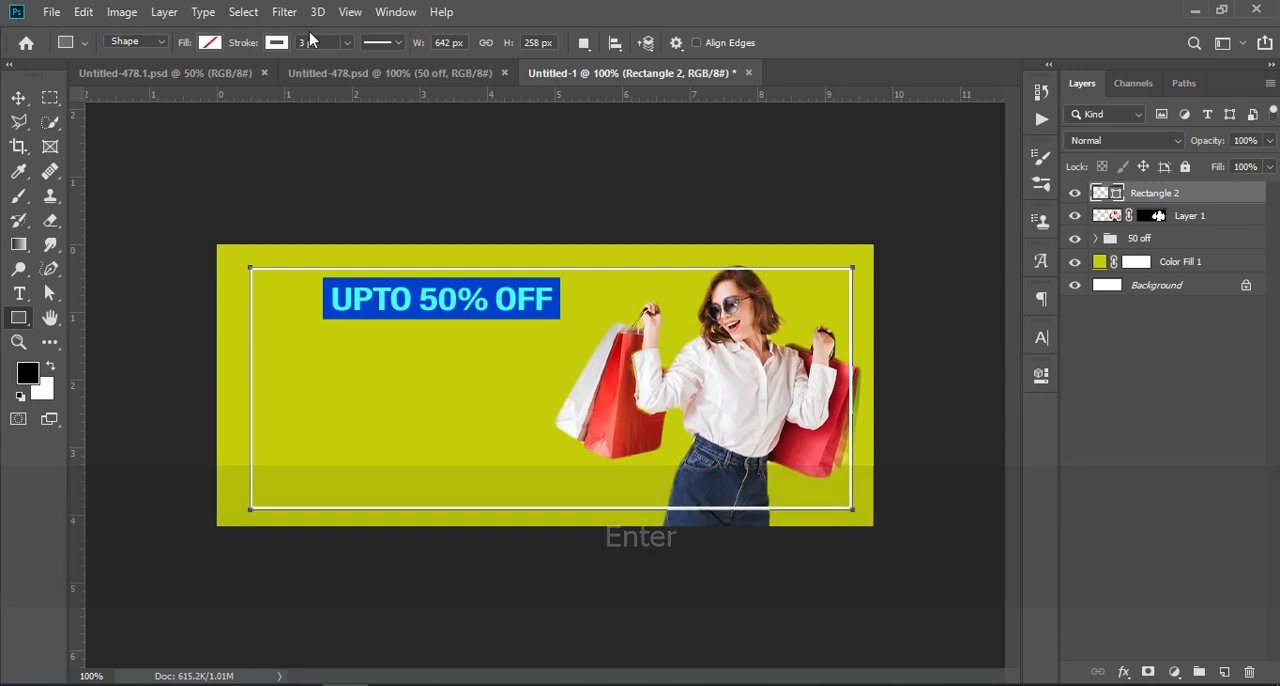
pyautogui.moveTo(322, 42); pyautogui.dragTo(254, 48)
pyautogui.write('4')
pyautogui.press('Return')
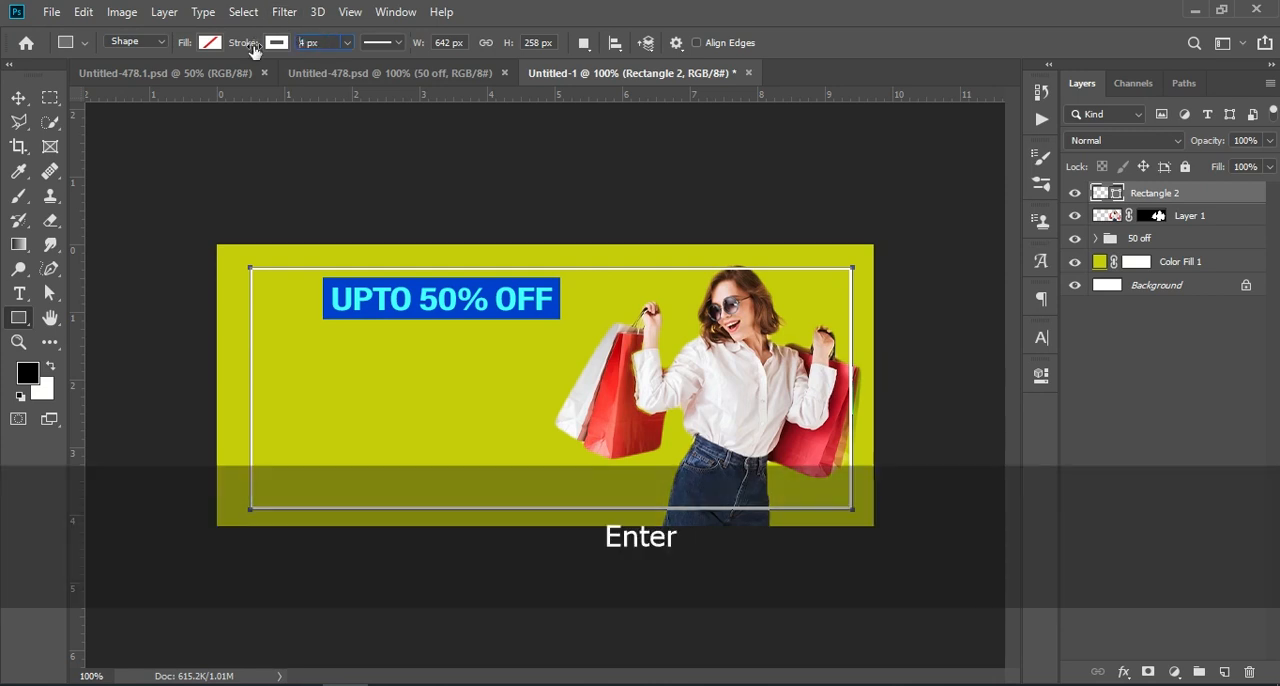
pyautogui.click(20, 100)
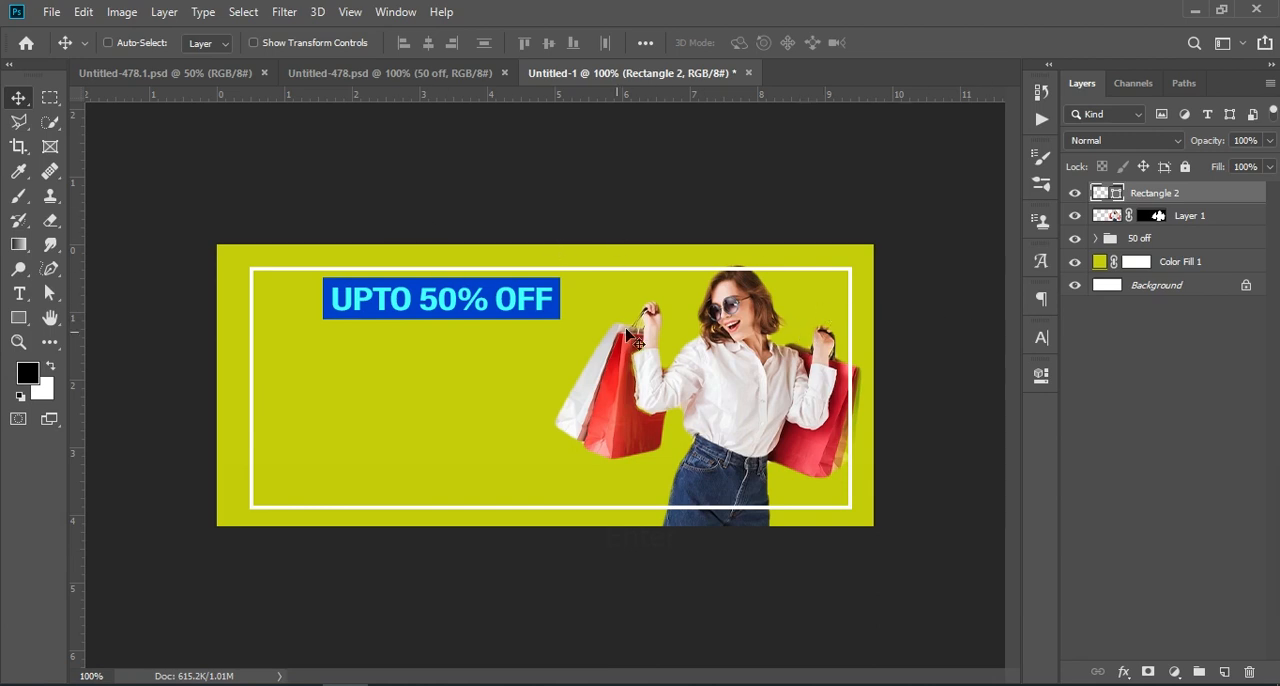
# Copy the BIGGEST FASHION text layer from Untitled-478.psd into Untitled-1, placing it below the UPTO 50% OFF label
pyautogui.click(311, 76)
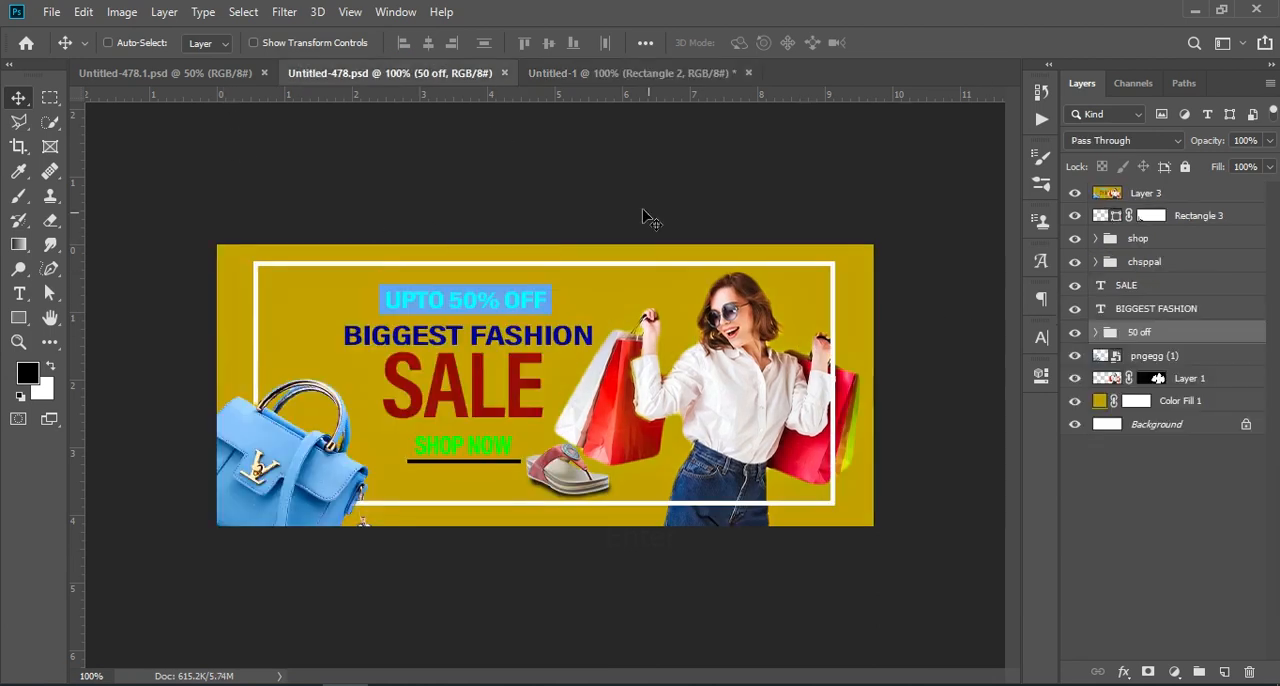
pyautogui.click(1203, 285)
pyautogui.click(1206, 309)
pyautogui.moveTo(1206, 309); pyautogui.dragTo(477, 343)
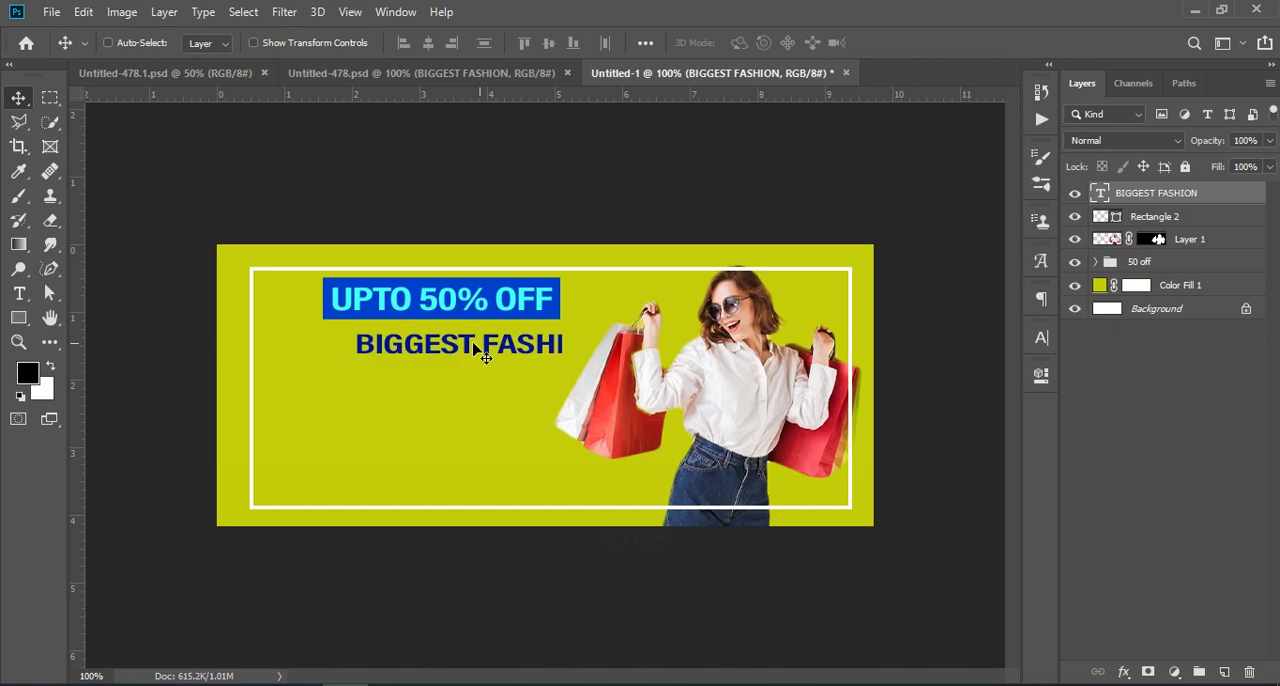
# Move the BIGGEST FASHION text so it sits centred beneath the UPTO 50% OFF label
pyautogui.press('ctrl')
pyautogui.hotkey('ctrl', 't')
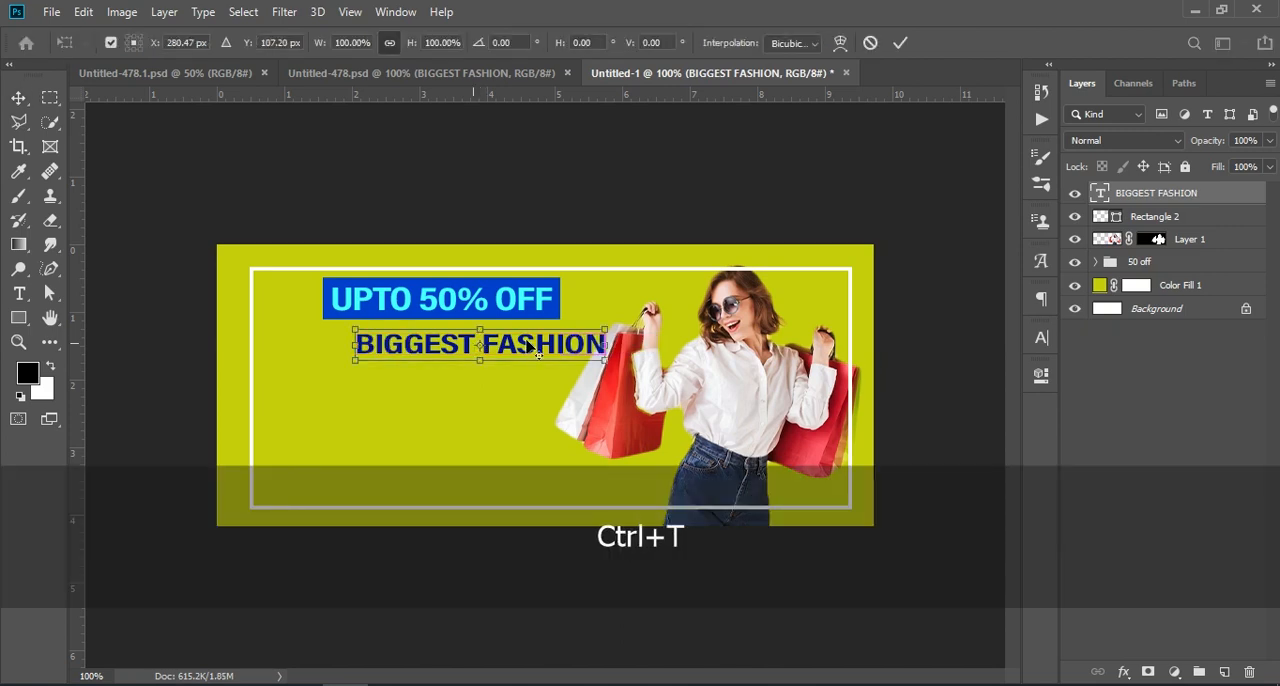
pyautogui.moveTo(465, 343); pyautogui.dragTo(533, 341)
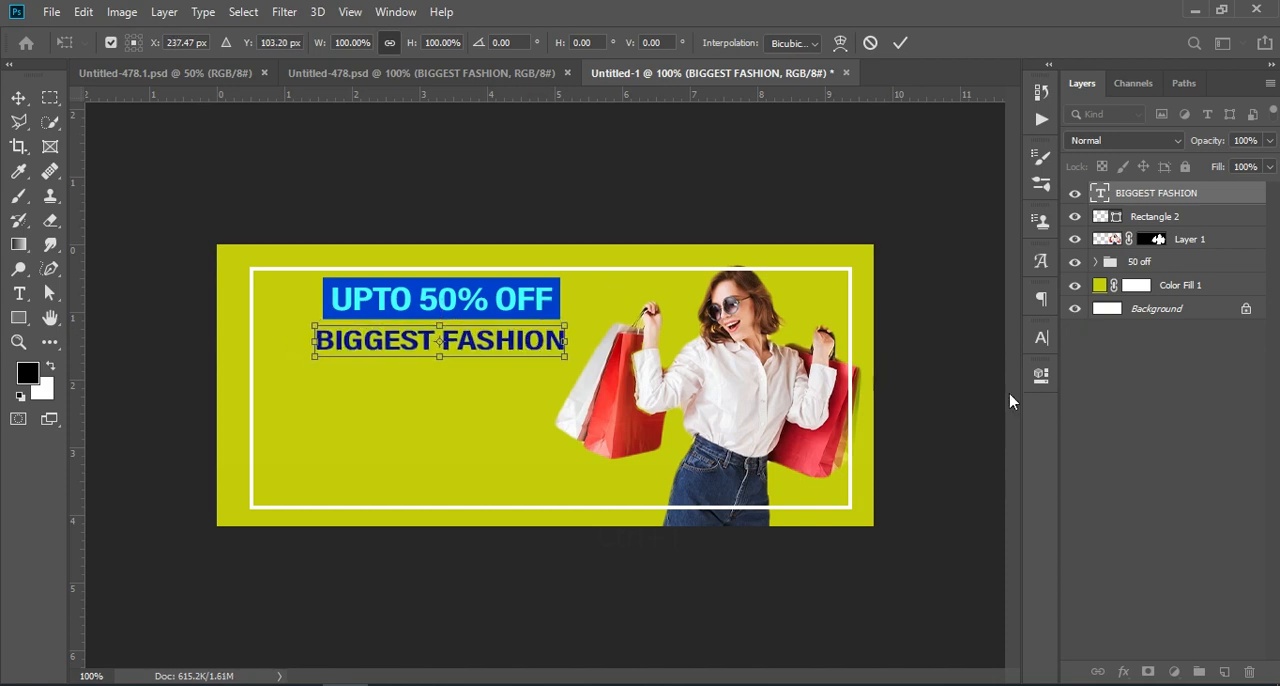
pyautogui.press('Return')
pyautogui.click(1120, 423)
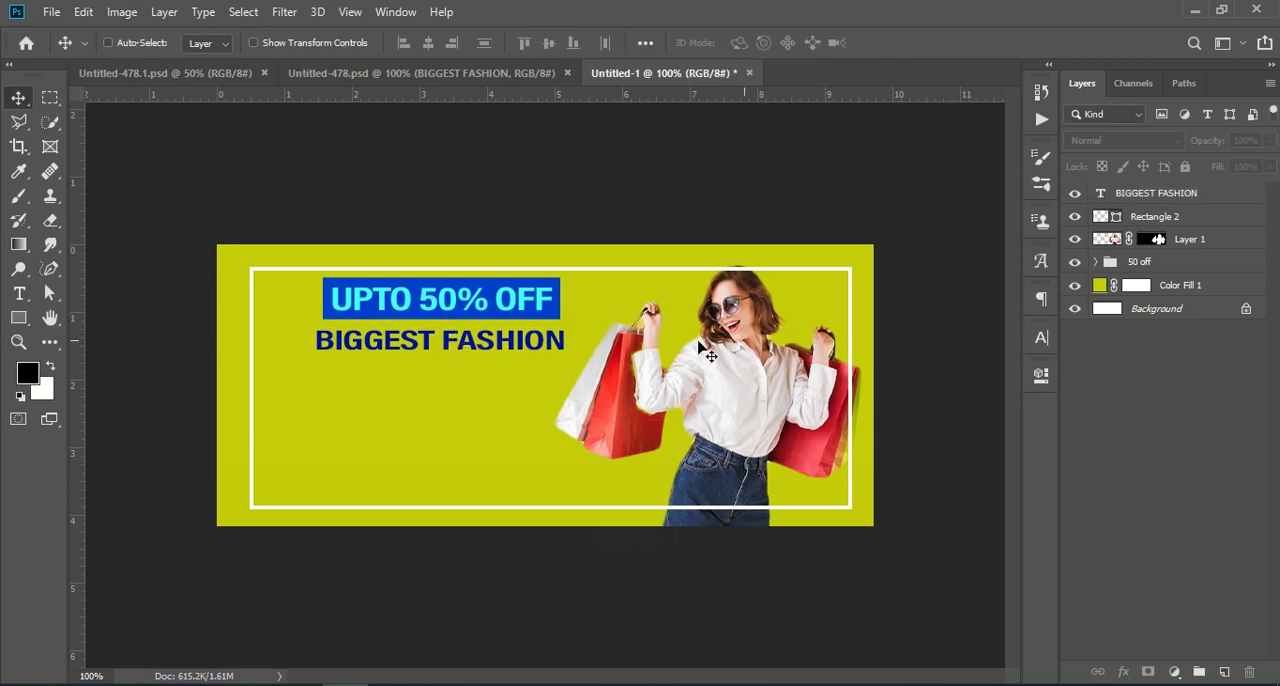
# Nudge the BIGGEST FASHION text up 5 px, closer to the UPTO 50% OFF label
pyautogui.click(1198, 194)
pyautogui.press('ctrl')
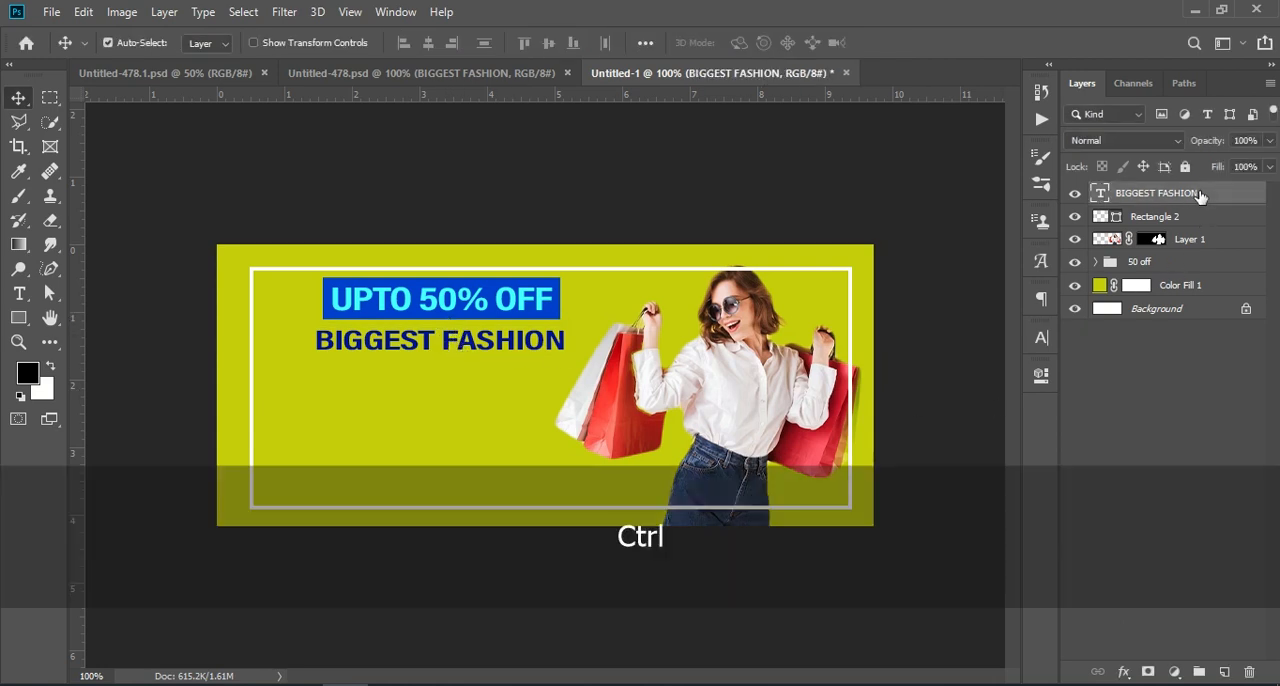
pyautogui.hotkey('ctrl', 't')
pyautogui.press('Up')
pyautogui.press('Up')
pyautogui.press('Up')
pyautogui.press('Up')
pyautogui.press('Up')
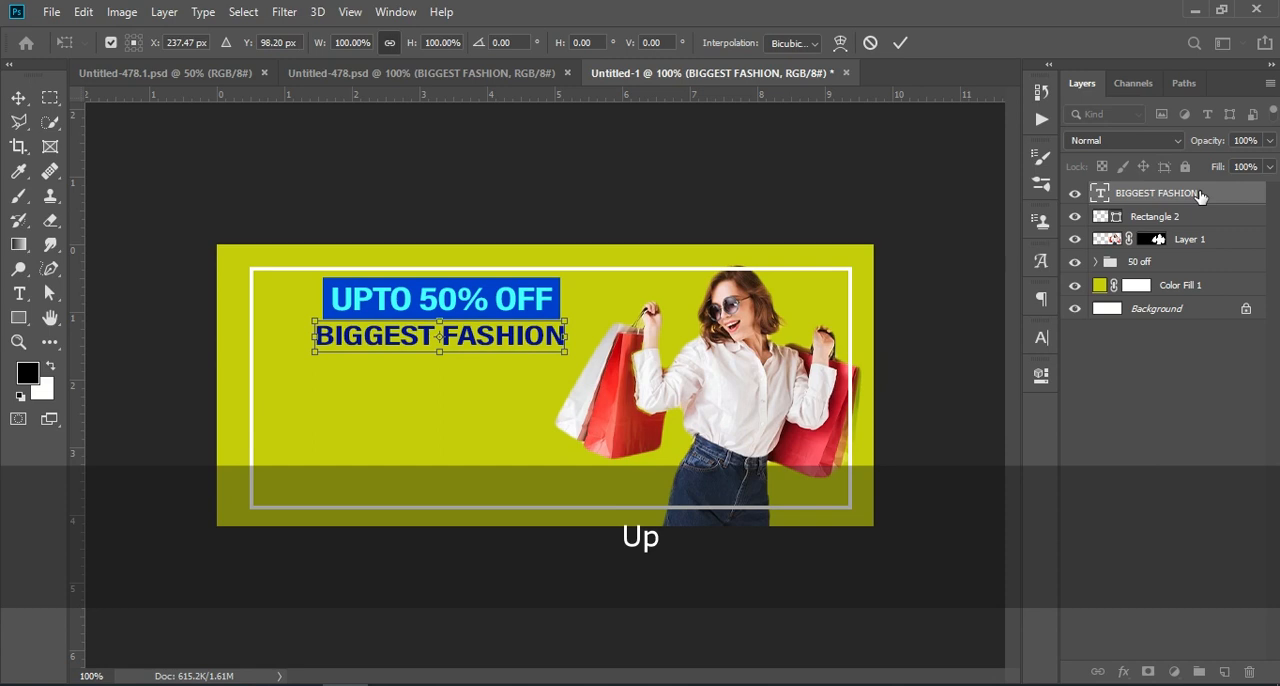
pyautogui.click(900, 42)
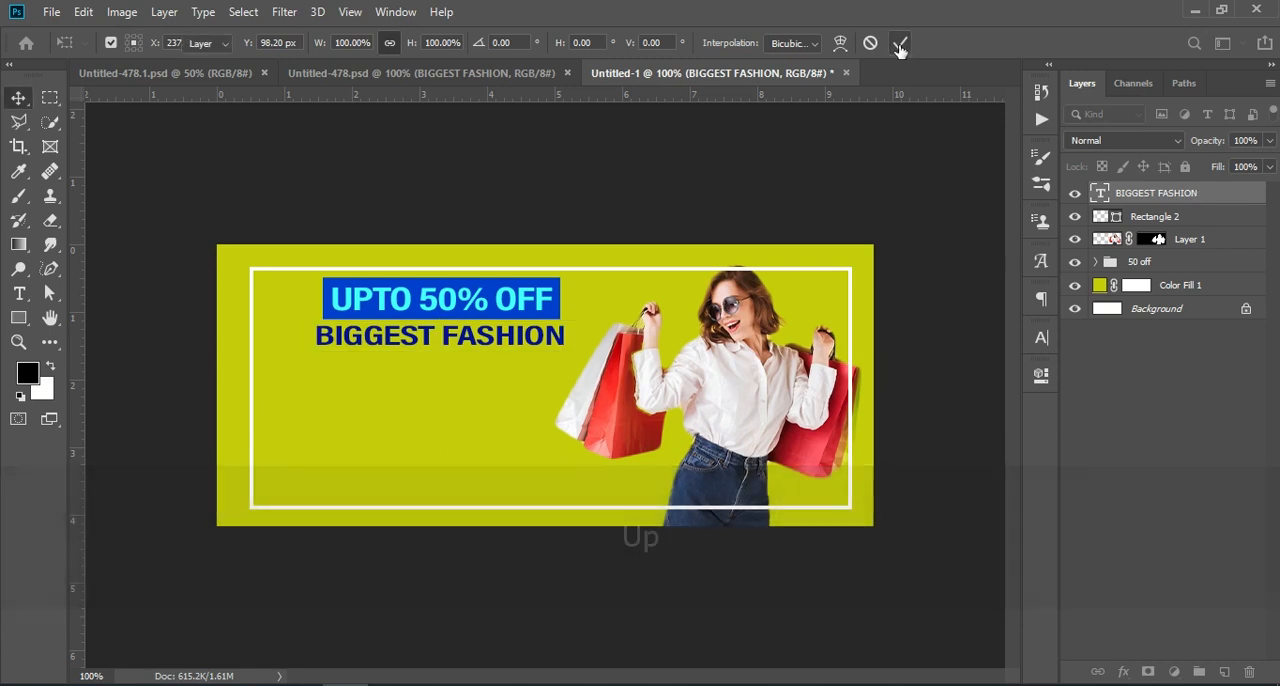
# Copy the SALE text layer and the shop group from Untitled-478.psd into Untitled-1, stacking them below BIGGEST FASHION
pyautogui.click(456, 75)
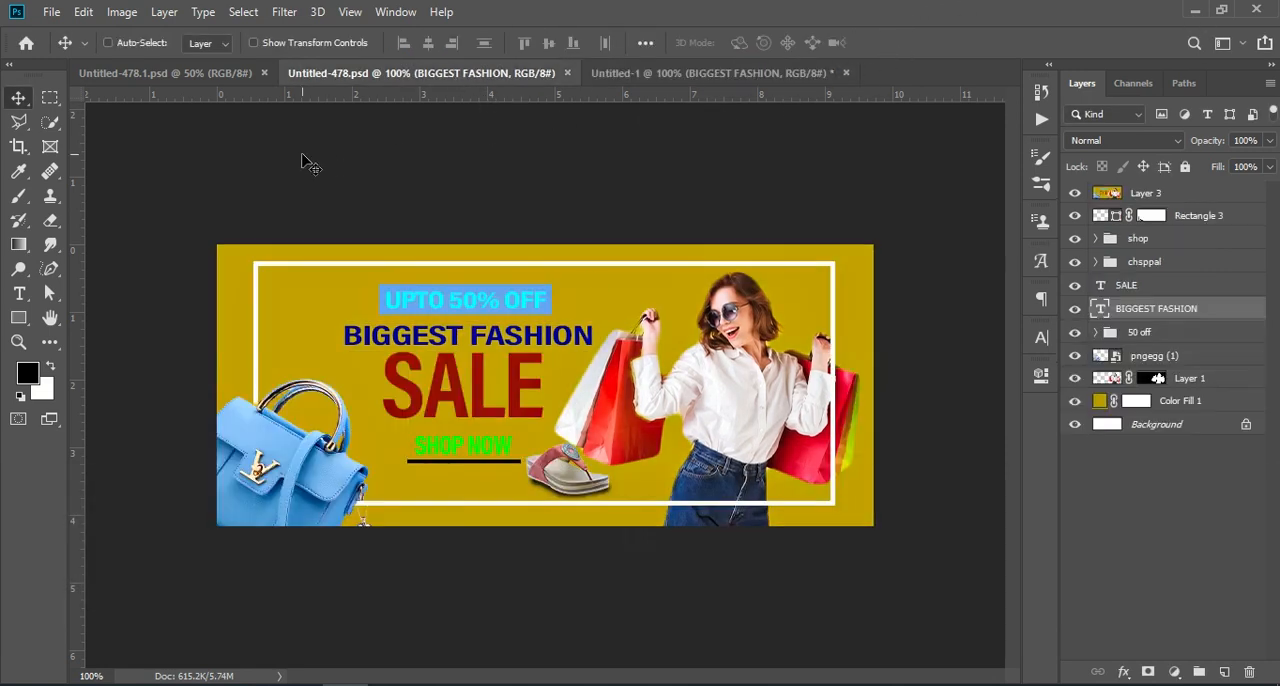
pyautogui.moveTo(1122, 285); pyautogui.dragTo(431, 383)
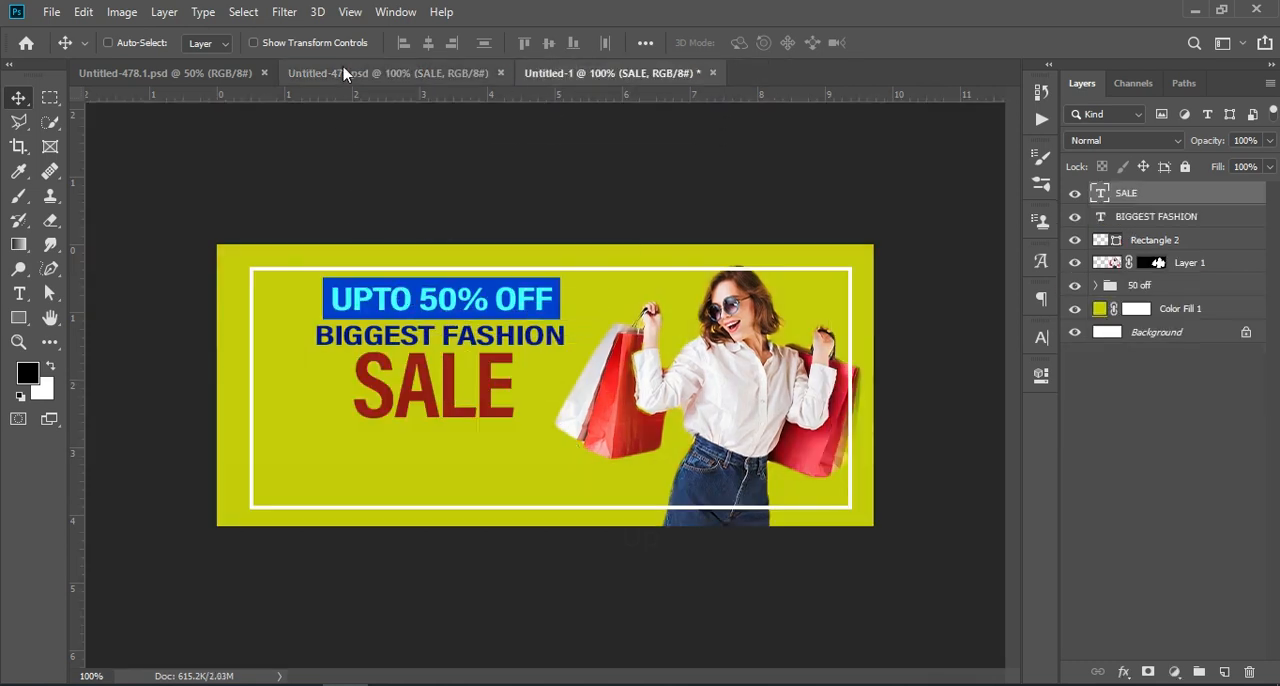
pyautogui.click(345, 73)
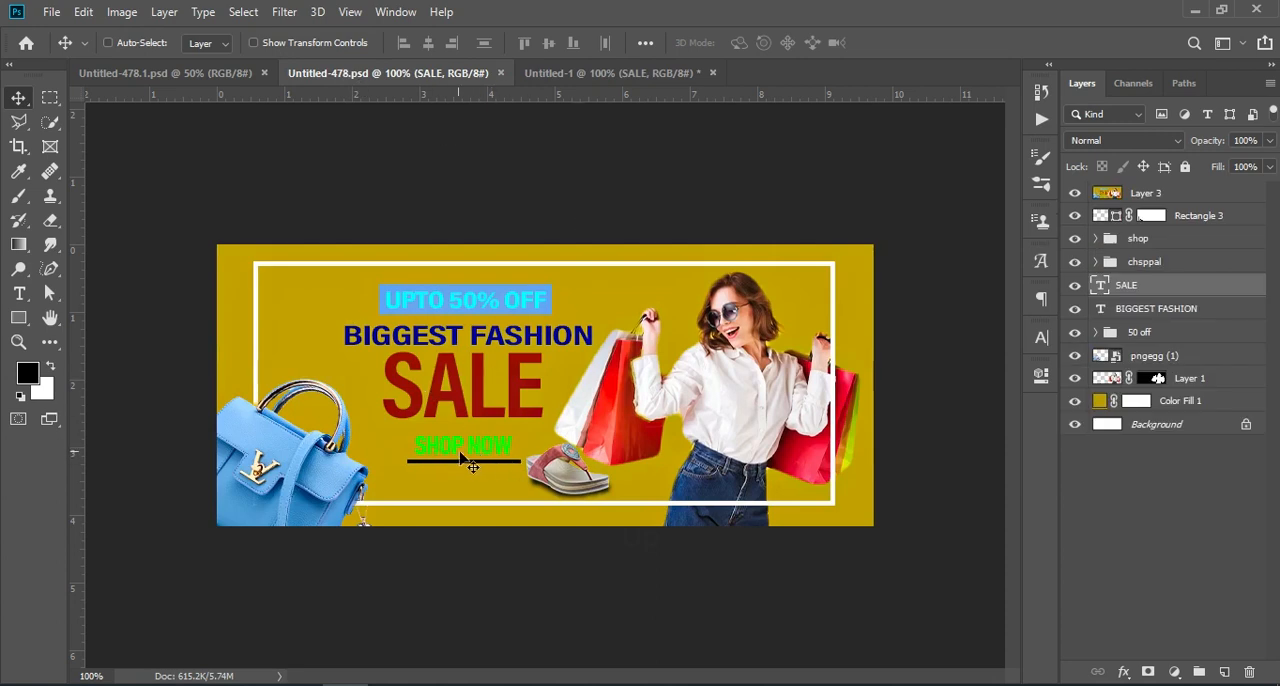
pyautogui.moveTo(1140, 240); pyautogui.dragTo(232, 14)
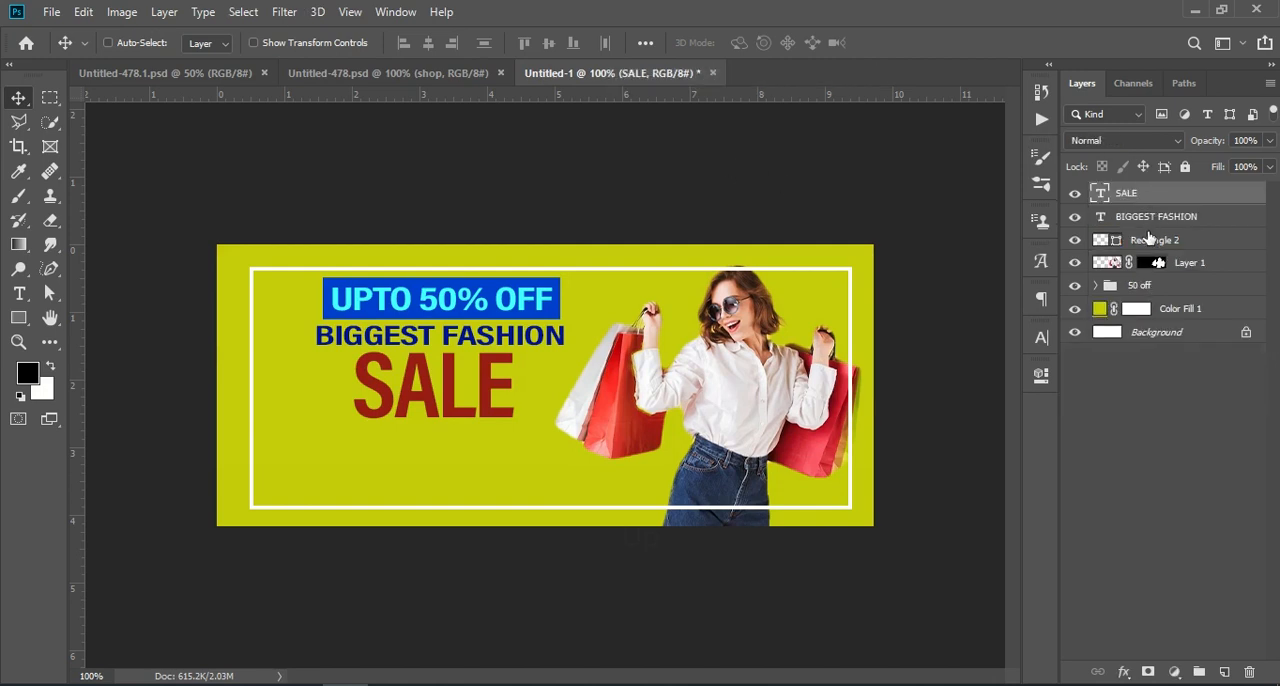
pyautogui.click(462, 77)
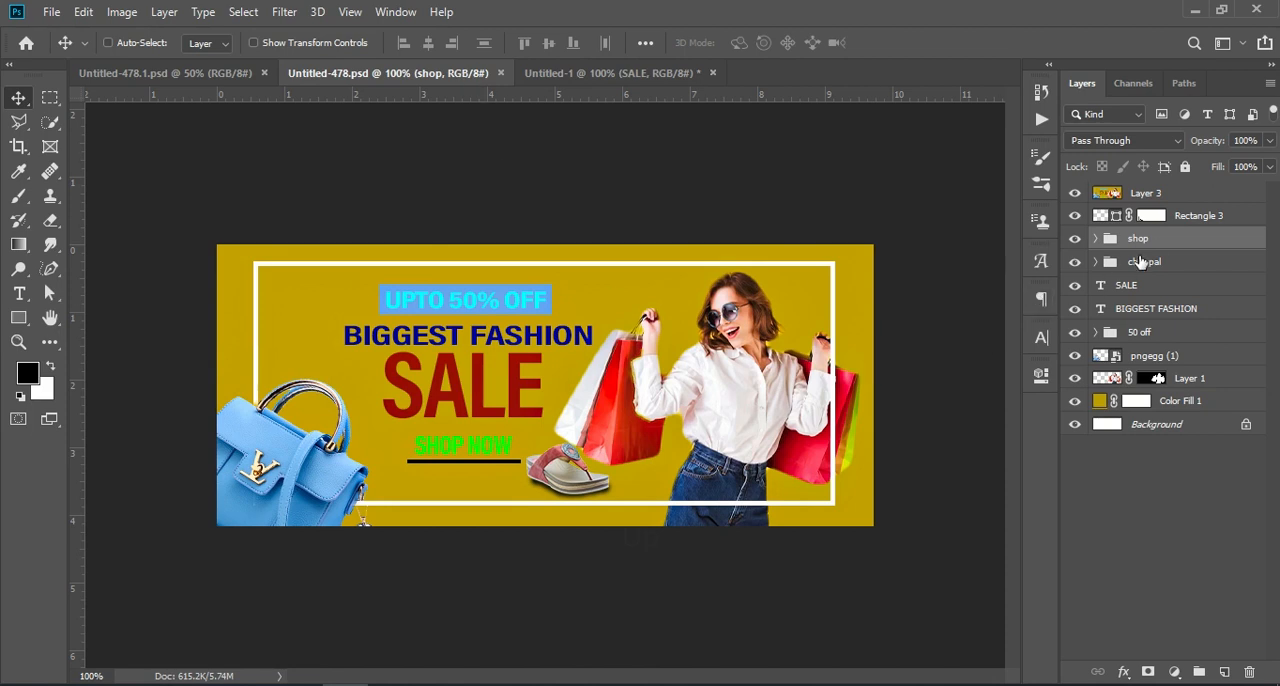
pyautogui.moveTo(1156, 241); pyautogui.dragTo(643, 143)
pyautogui.moveTo(544, 62); pyautogui.dragTo(437, 452)
pyautogui.hotkey('ctrl', 't')
# Recolour the SHOP NOW text to the near-black green #001500
pyautogui.click(20, 294)
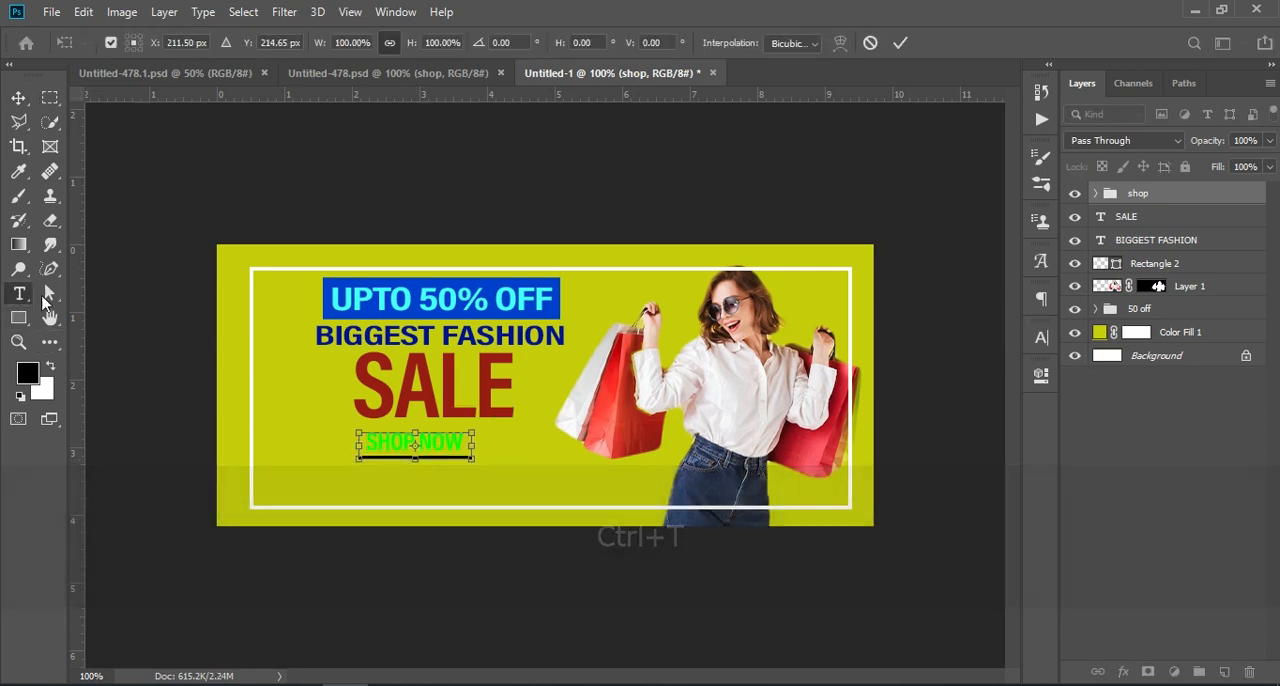
pyautogui.click(375, 437)
pyautogui.moveTo(365, 440); pyautogui.dragTo(472, 441)
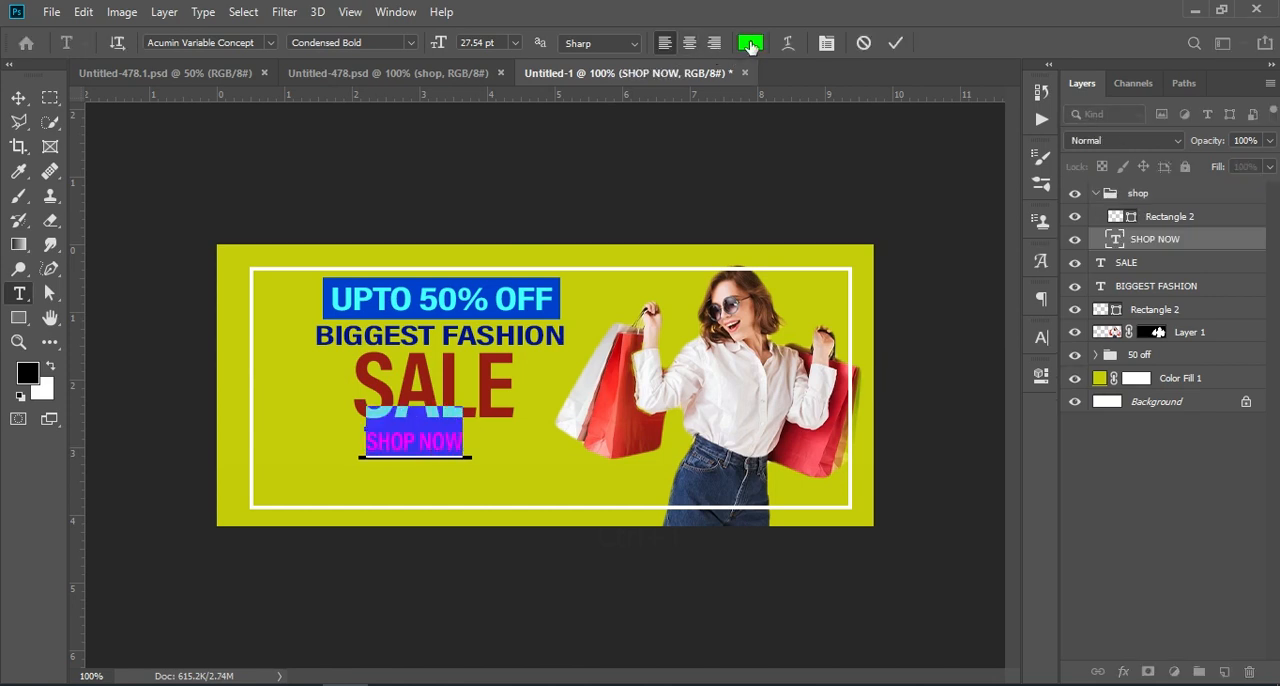
pyautogui.click(750, 44)
pyautogui.click(141, 426)
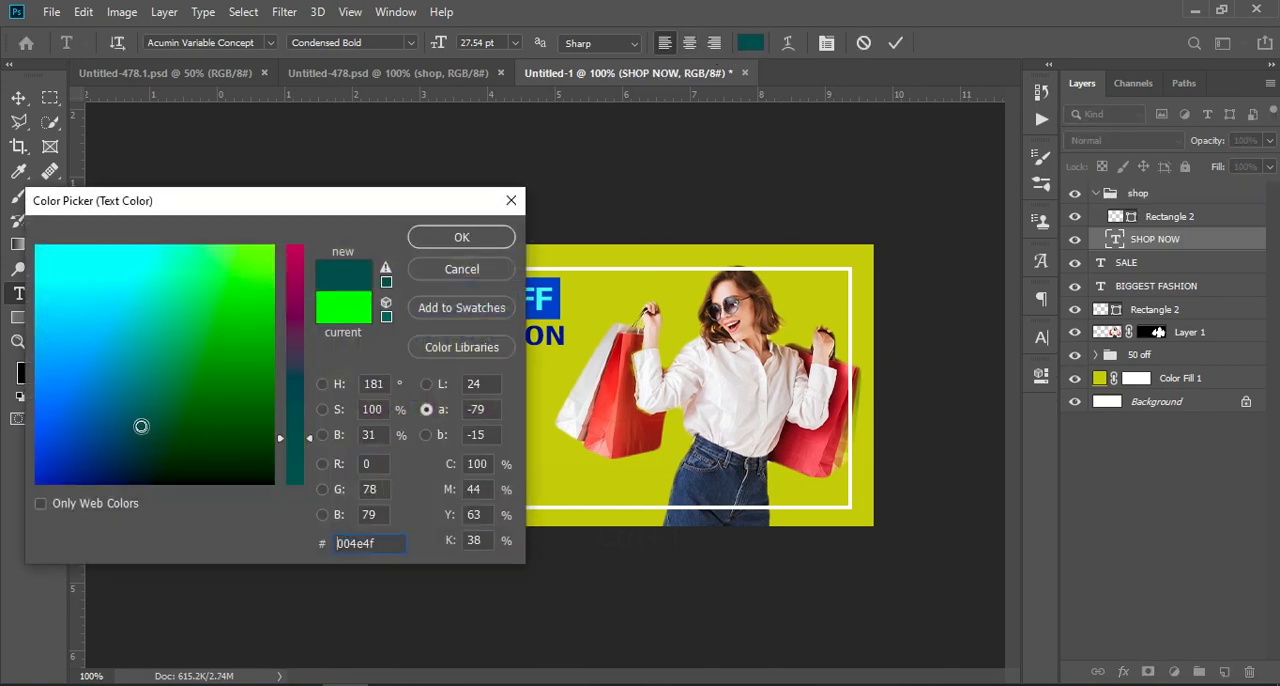
pyautogui.click(103, 415)
pyautogui.click(206, 444)
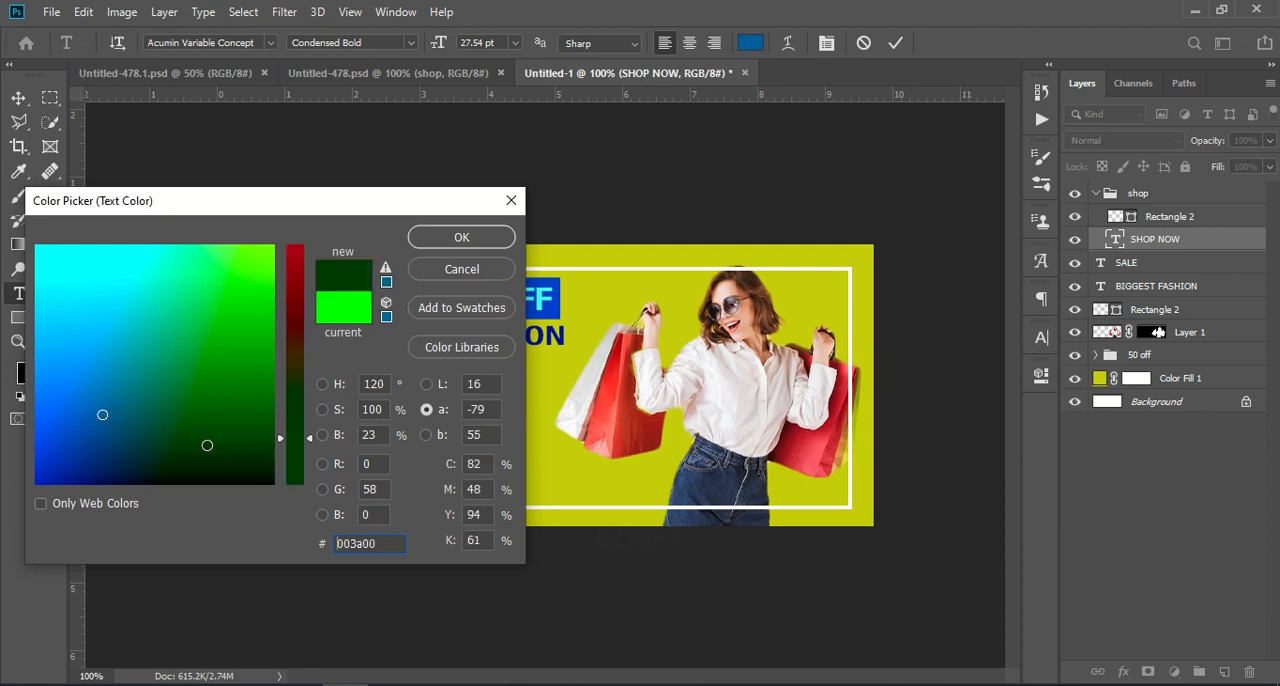
pyautogui.click(227, 476)
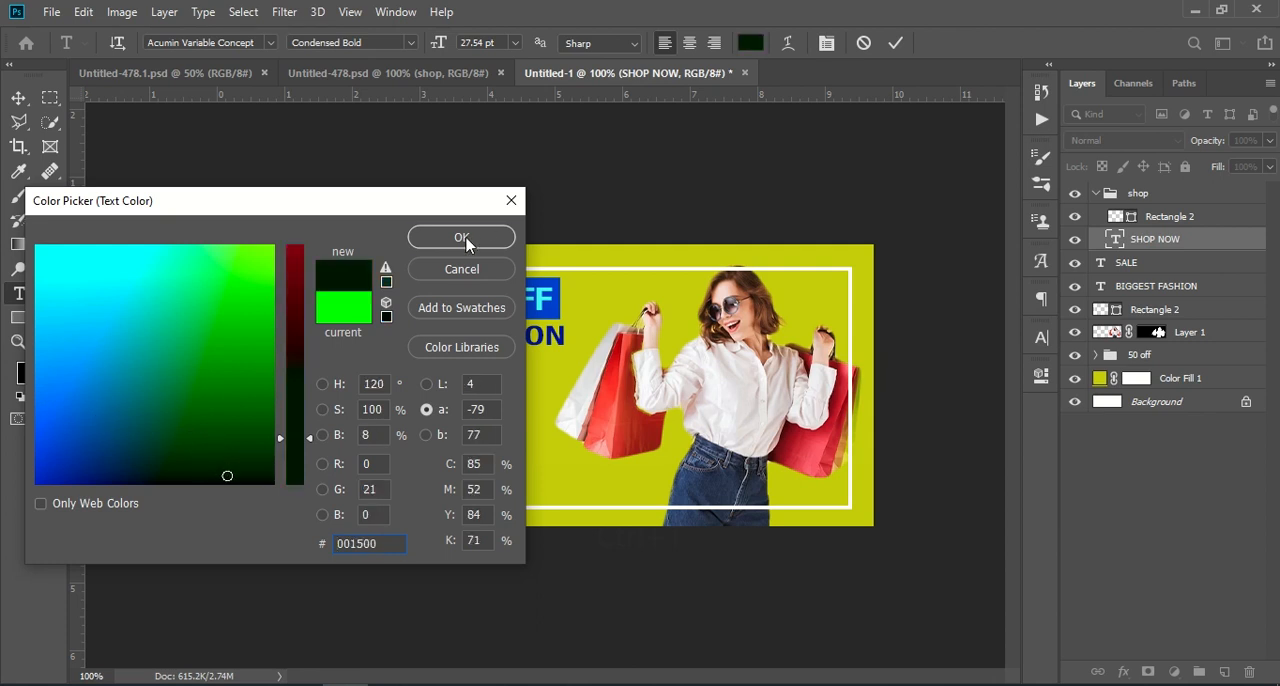
pyautogui.click(466, 240)
pyautogui.click(895, 43)
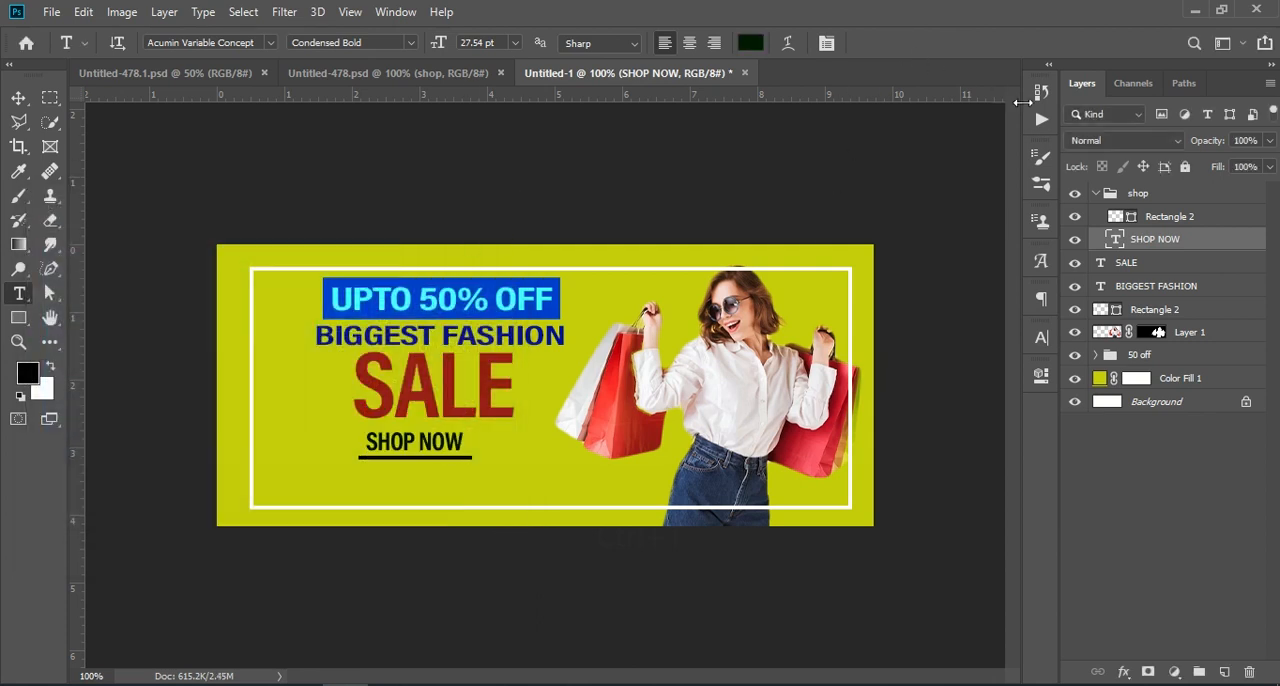
# Copy the handbag layer pngegg (1) from Untitled-478.psd into Untitled-1, placing it in the banner's lower-left corner
pyautogui.click(335, 74)
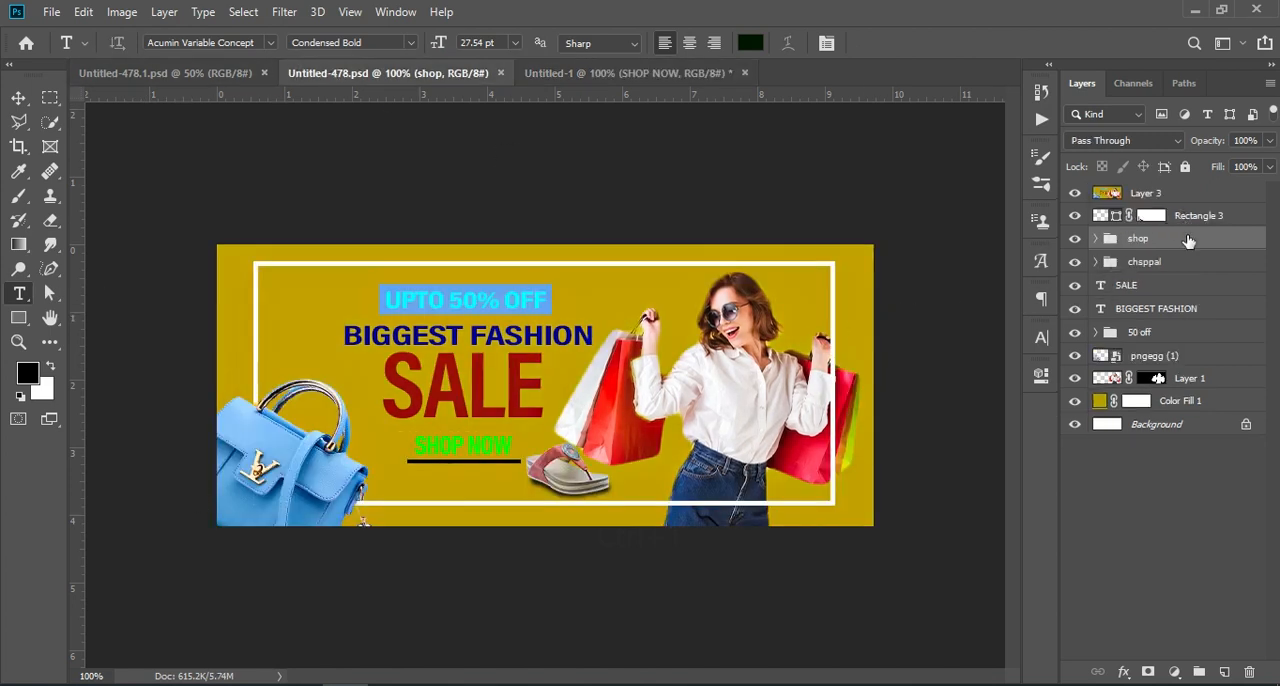
pyautogui.moveTo(1155, 358); pyautogui.dragTo(254, 482)
pyautogui.click(18, 99)
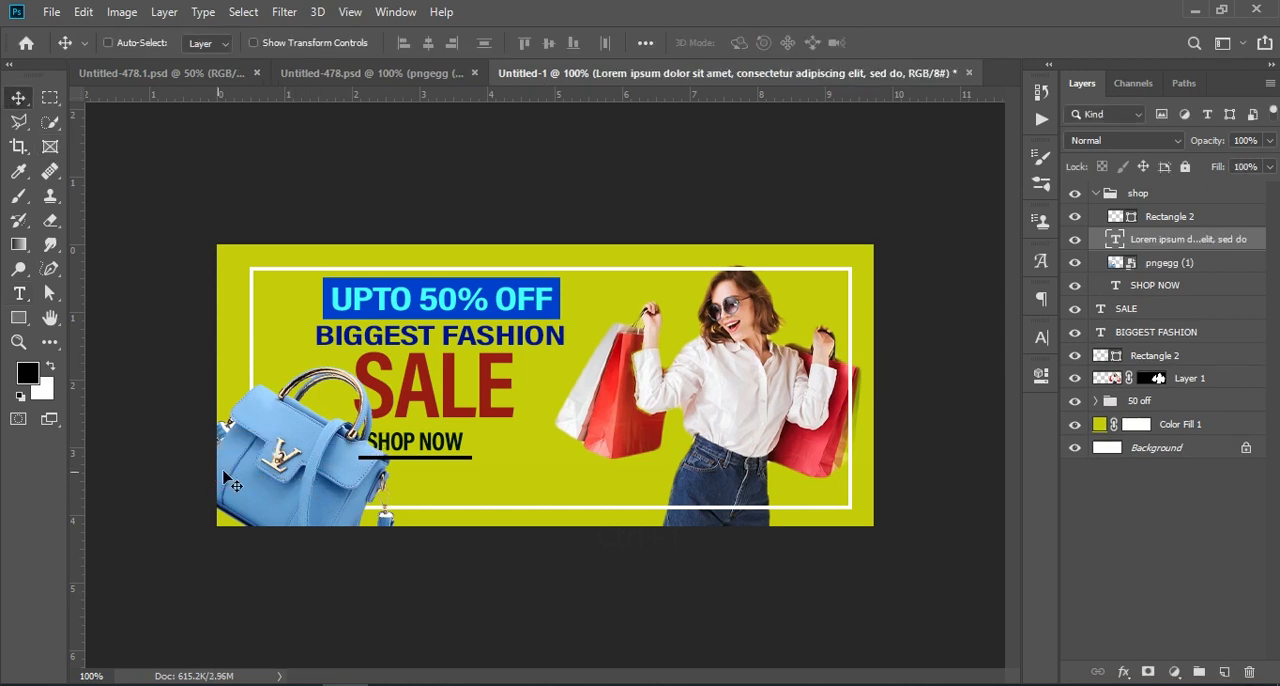
# Move the handbag to about X 38 px, Y 215 px so the banner's left edge crops it and SALE is uncovered
pyautogui.click(1114, 199)
pyautogui.click(1096, 193)
pyautogui.keyDown('ctrl'); pyautogui.click(300, 508); pyautogui.keyUp('ctrl')
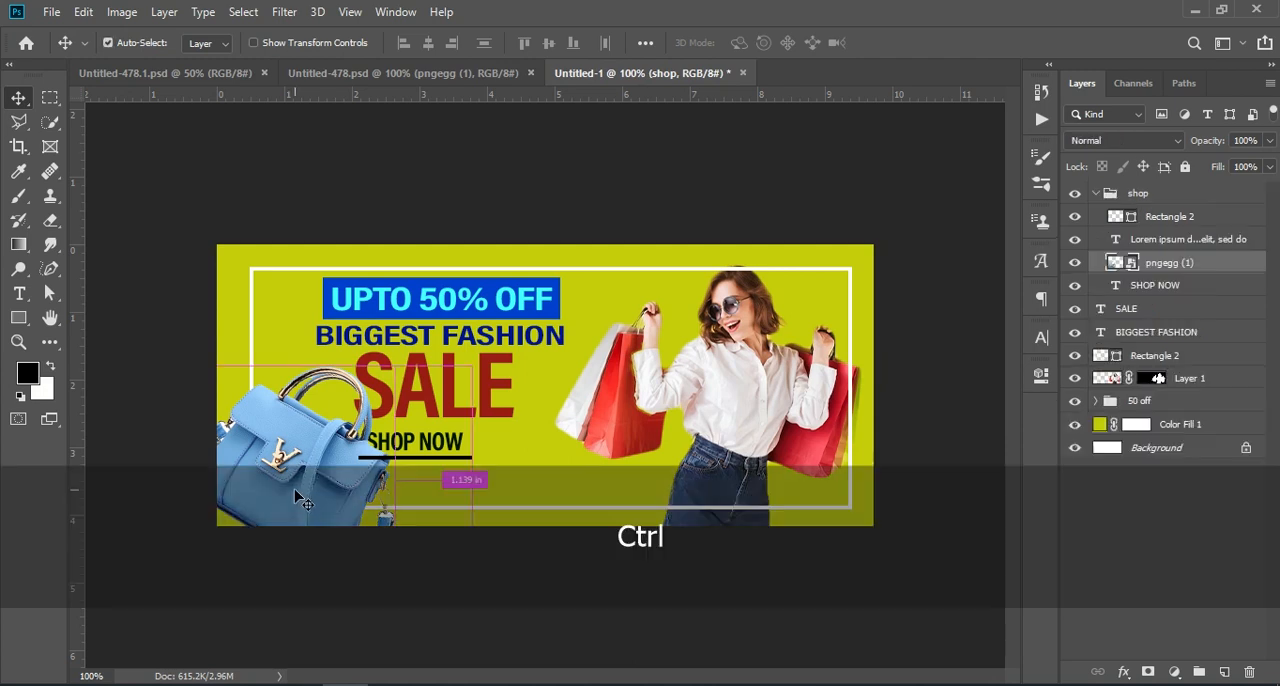
pyautogui.hotkey('ctrl', 't')
pyautogui.moveTo(316, 480); pyautogui.dragTo(264, 474)
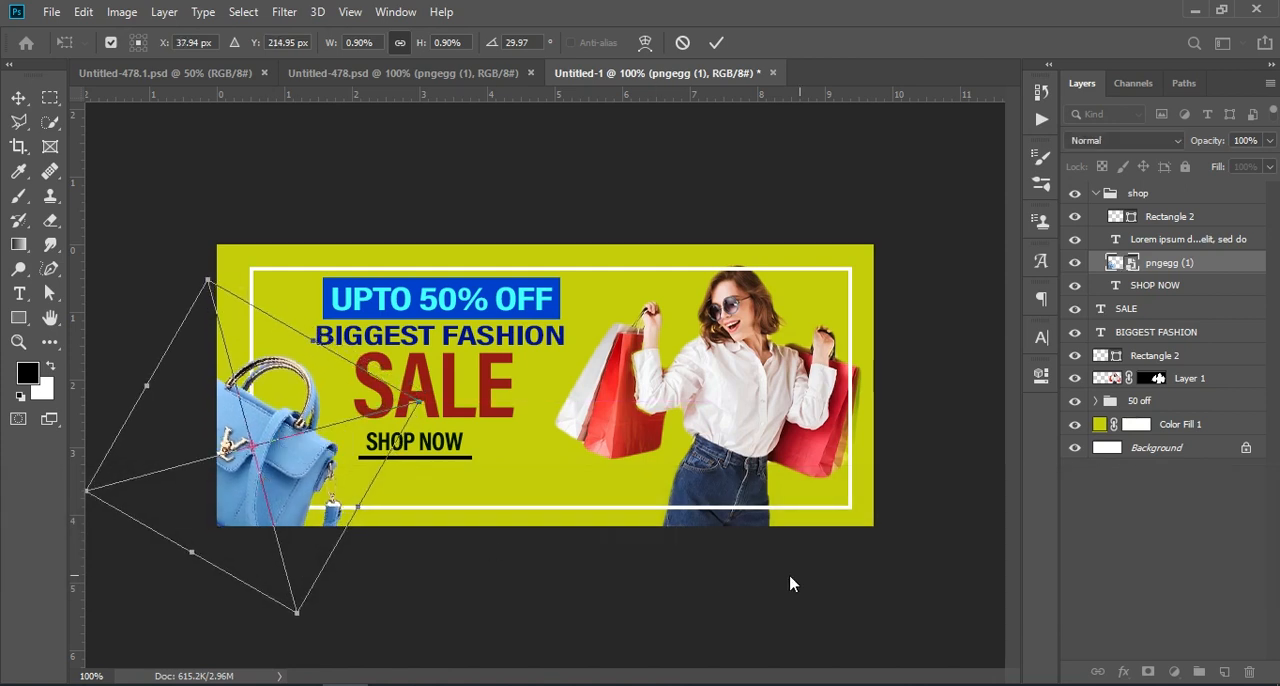
pyautogui.press('Return')
pyautogui.click(1155, 545)
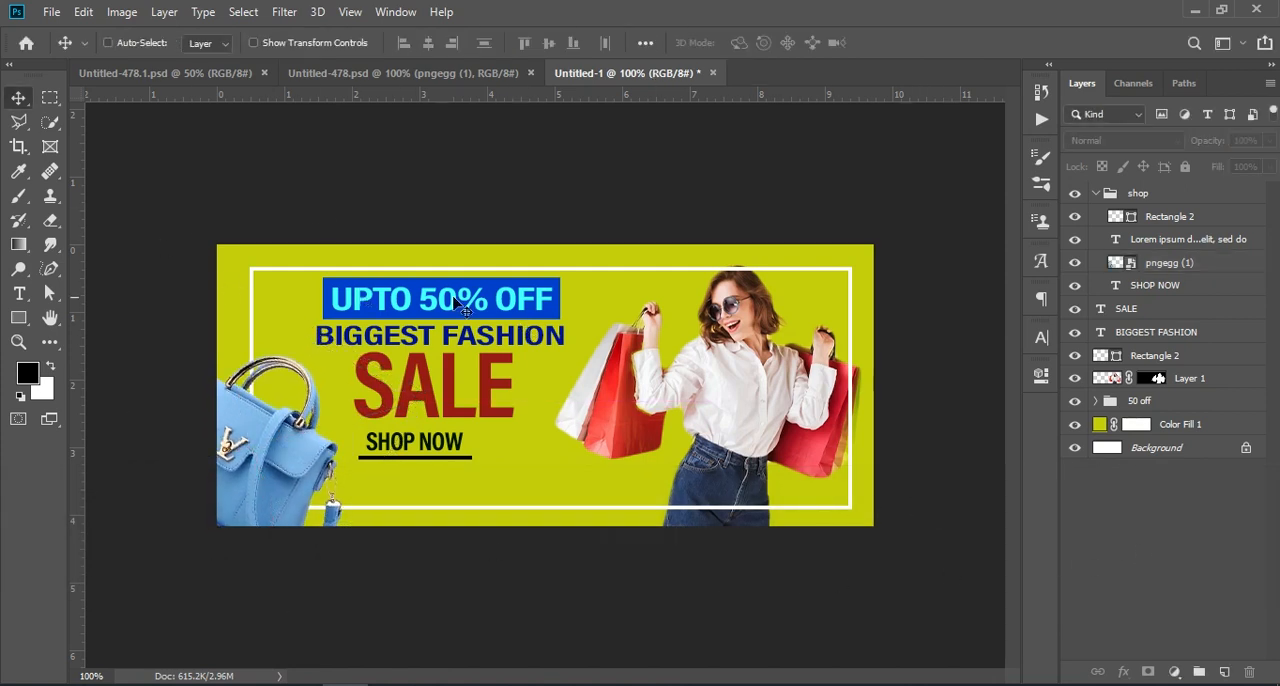
# Copy the chsppal sandal group from Untitled-478.psd into Untitled-1, placing it right of SHOP NOW and scaling it to 113.40%
pyautogui.click(400, 71)
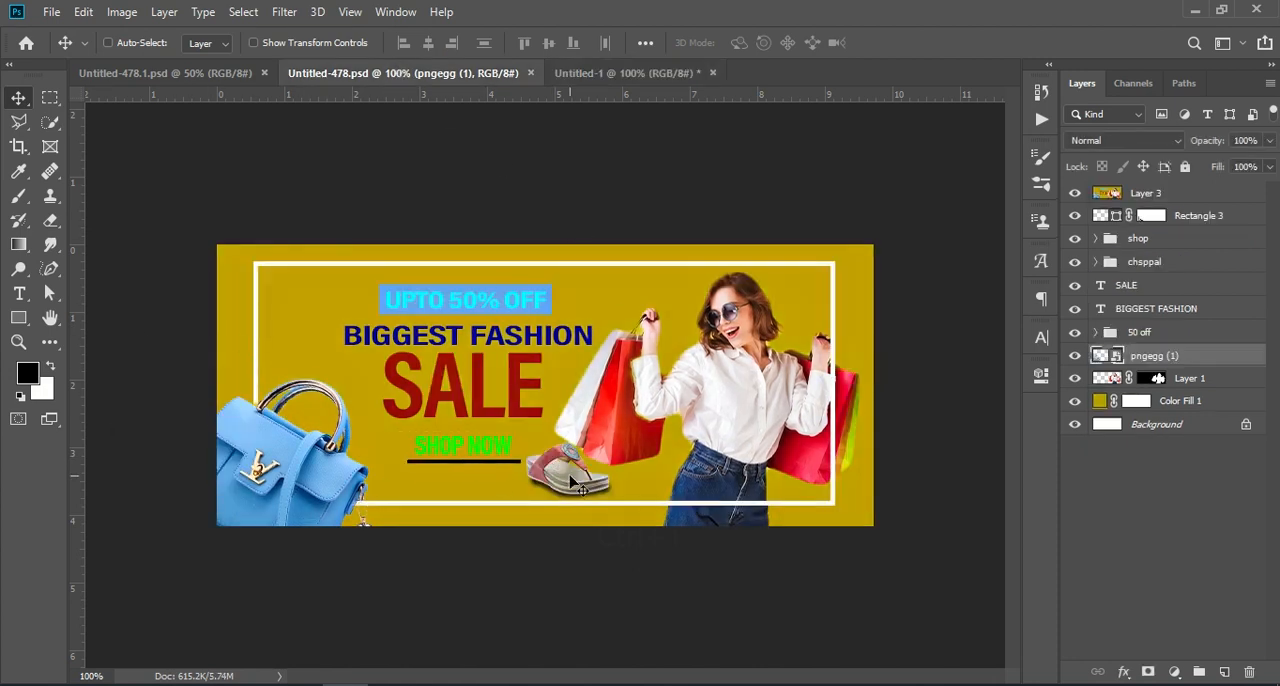
pyautogui.moveTo(1170, 262); pyautogui.dragTo(544, 481)
pyautogui.hotkey('ctrl', 't')
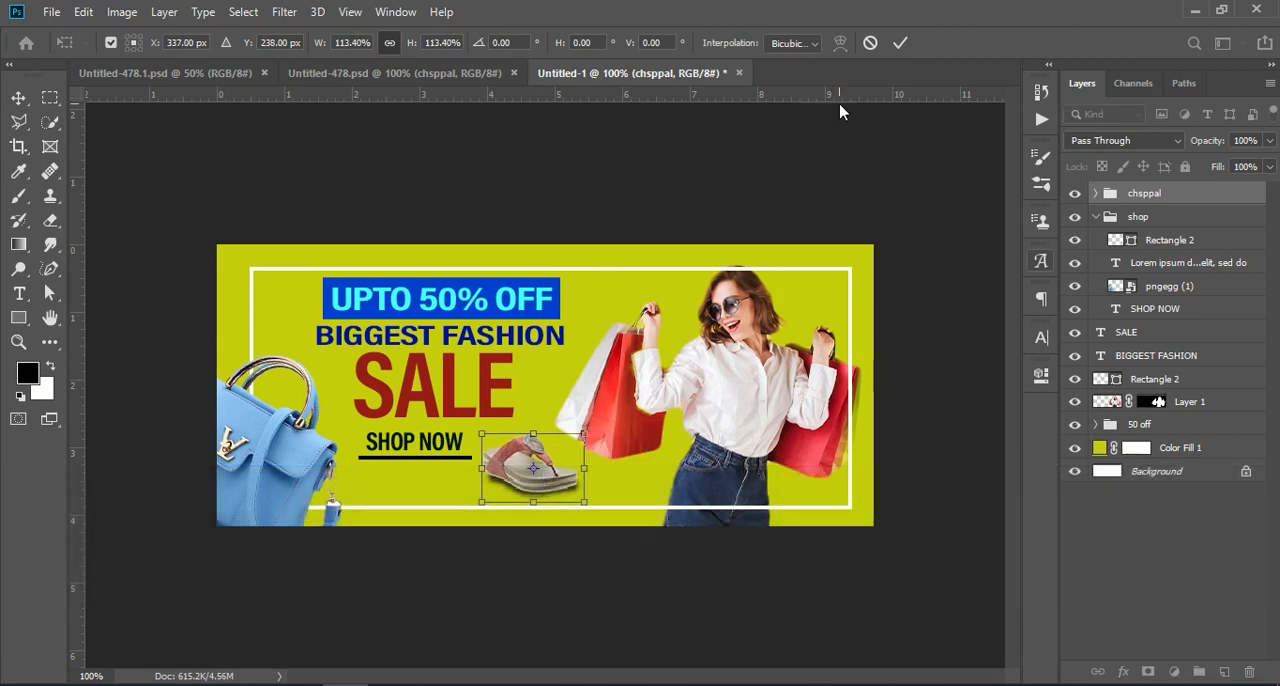
pyautogui.click(900, 42)
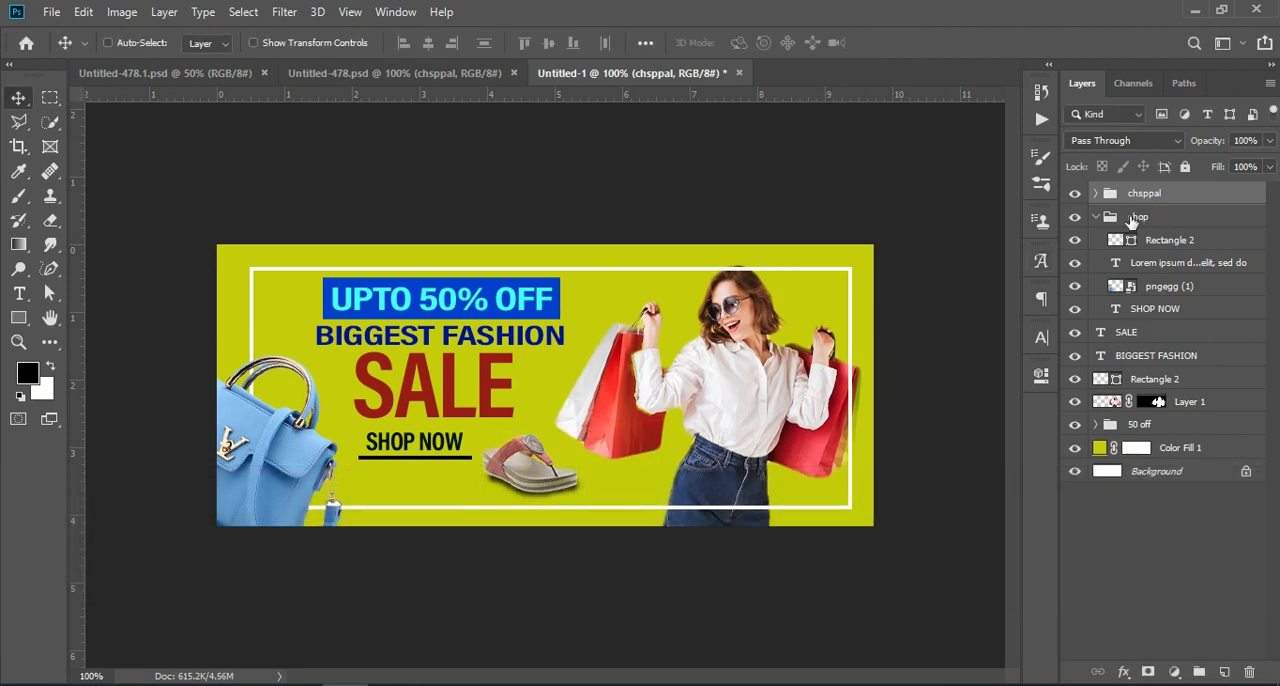
# Collapse the shop group and move it slightly down, leaving more space between SALE and SHOP NOW
pyautogui.click(1094, 219)
pyautogui.click(1134, 218)
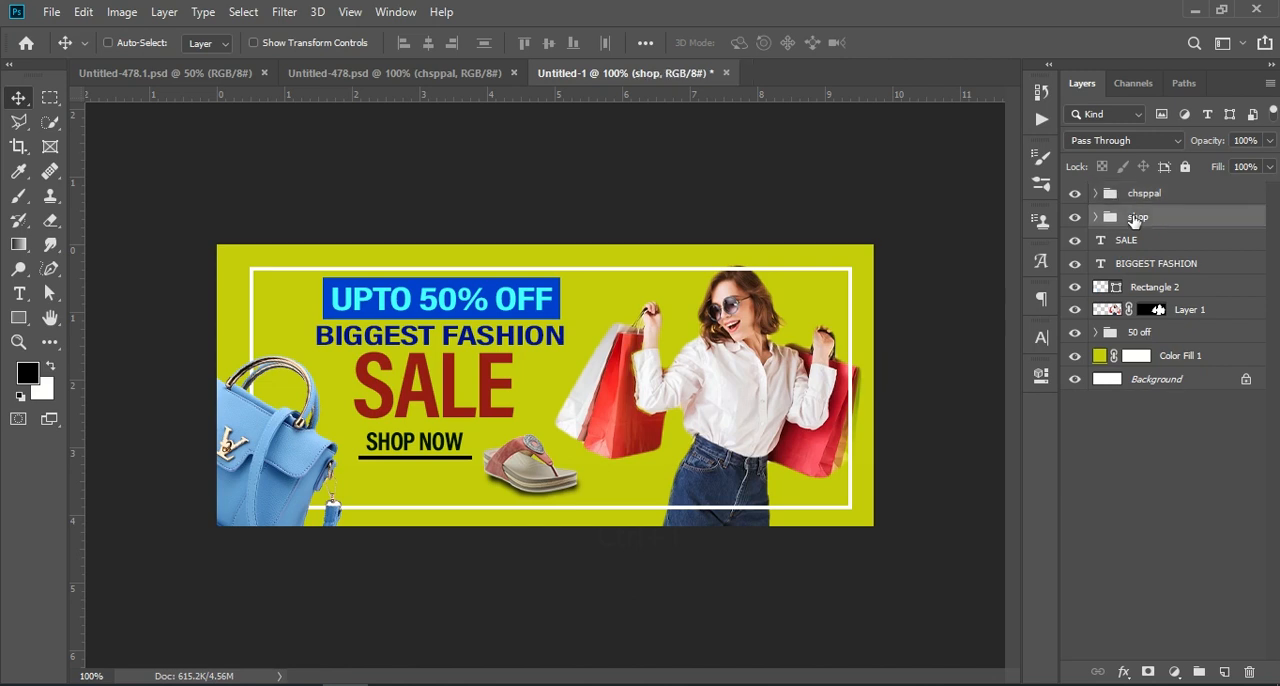
pyautogui.press('ctrl')
pyautogui.hotkey('ctrl', 't')
pyautogui.moveTo(421, 452); pyautogui.dragTo(421, 468)
pyautogui.click(1175, 482)
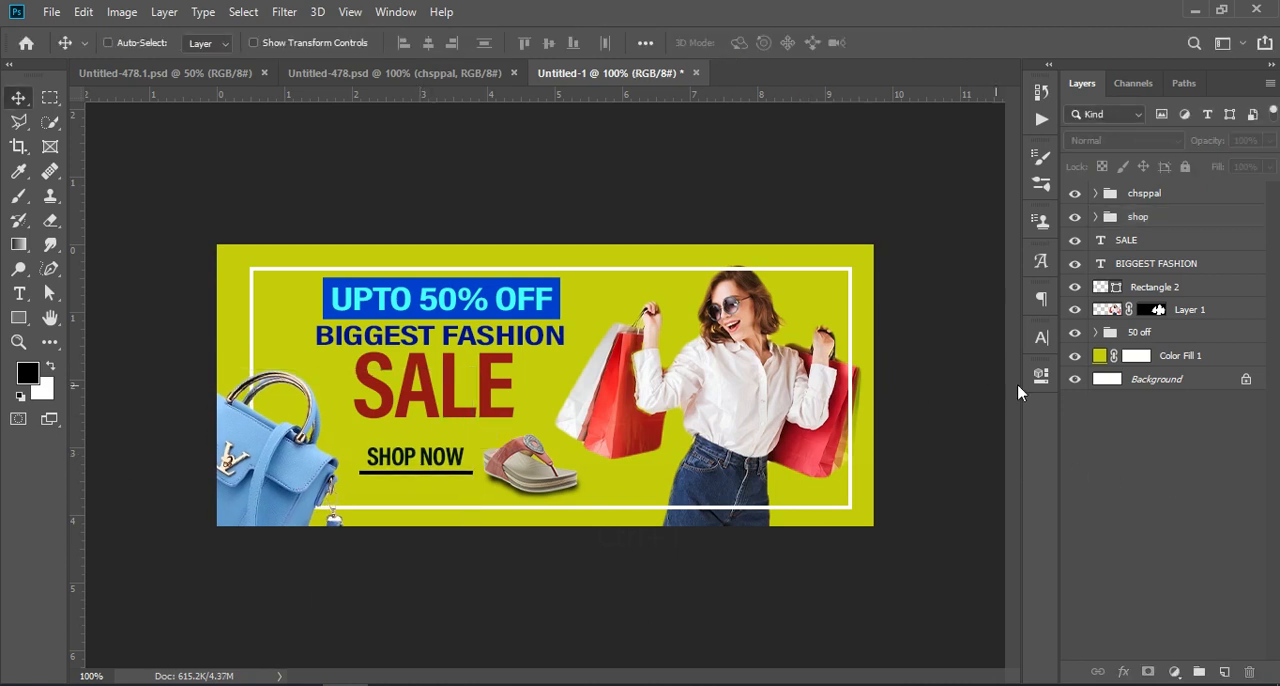
# Try the muted teal #5694a6 as the background colour of Color Fill 1
pyautogui.doubleClick(1100, 356)
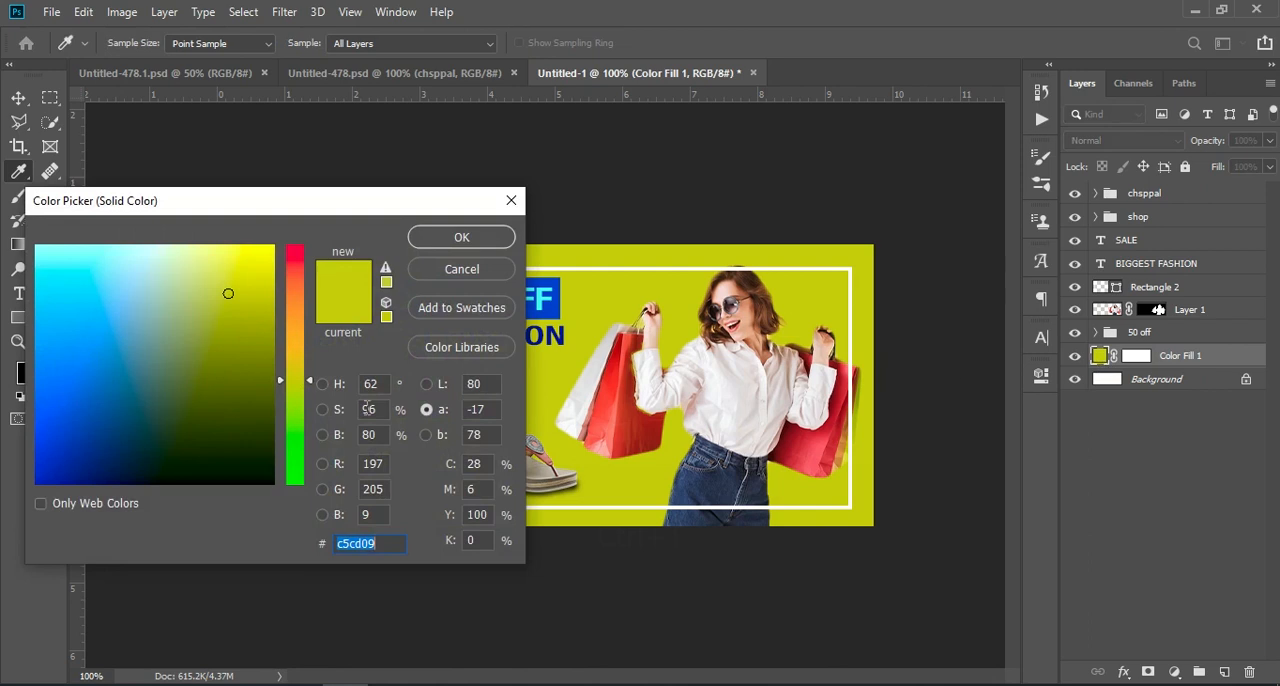
pyautogui.moveTo(175, 403)
pyautogui.mouseDown()
pyautogui.moveTo(254, 337)
pyautogui.moveTo(101, 346)
pyautogui.mouseUp()
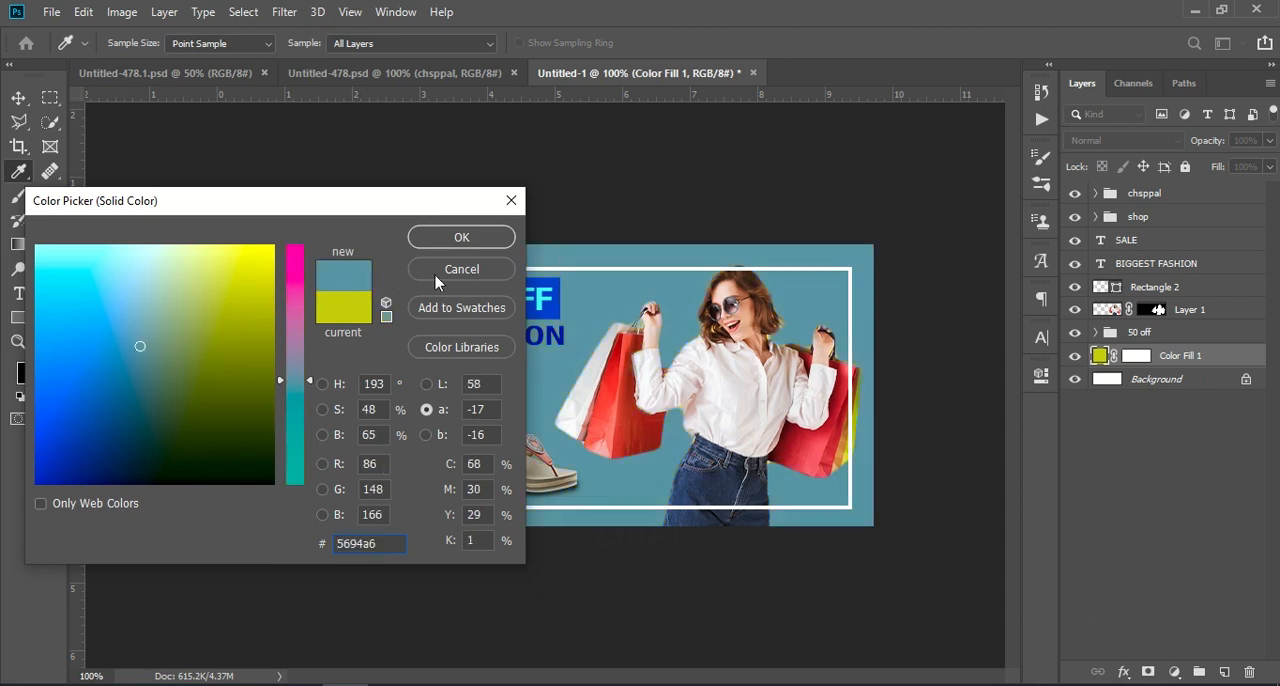
pyautogui.click(446, 240)
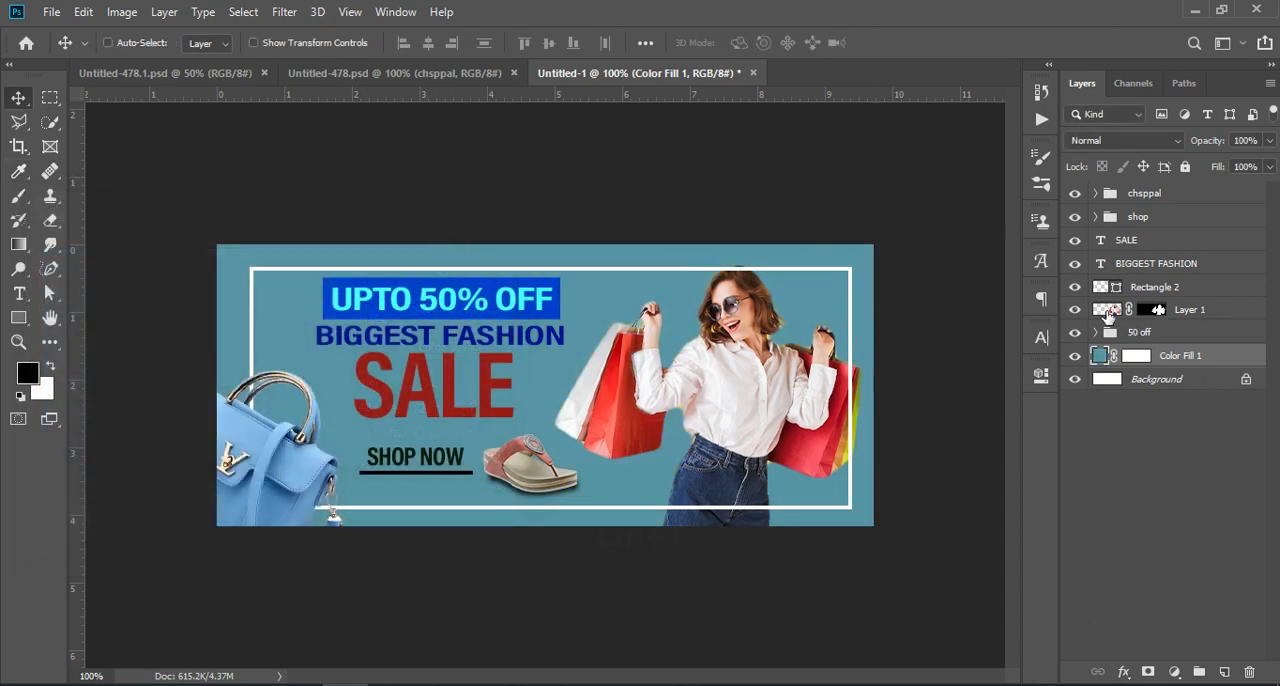
# Set the Color Fill 1 background to the olive green #99a400
pyautogui.doubleClick(1101, 356)
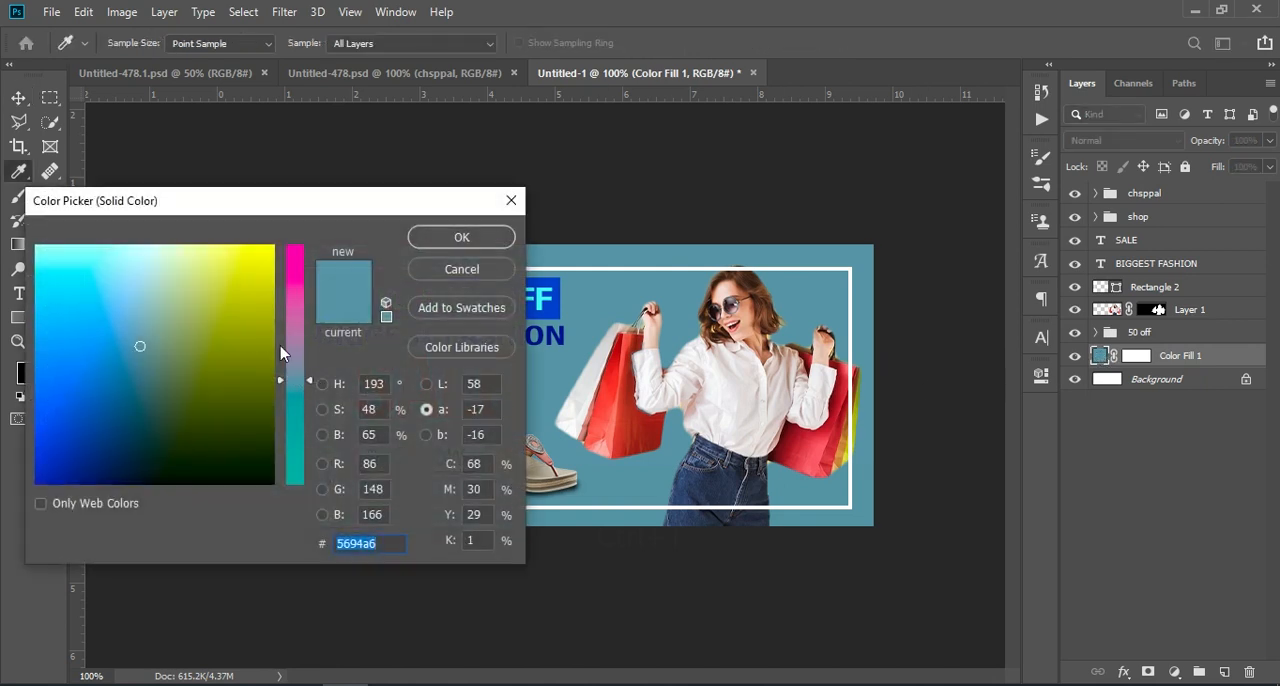
pyautogui.click(254, 341)
pyautogui.moveTo(227, 338); pyautogui.dragTo(226, 329)
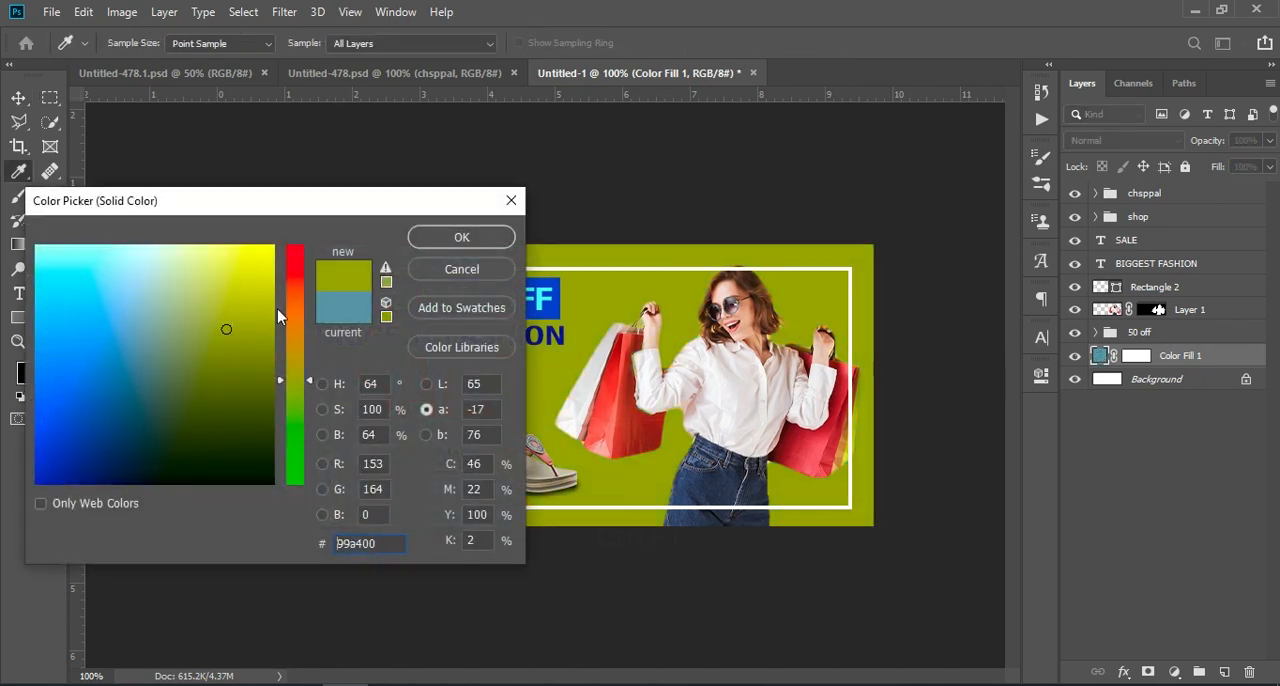
pyautogui.click(461, 237)
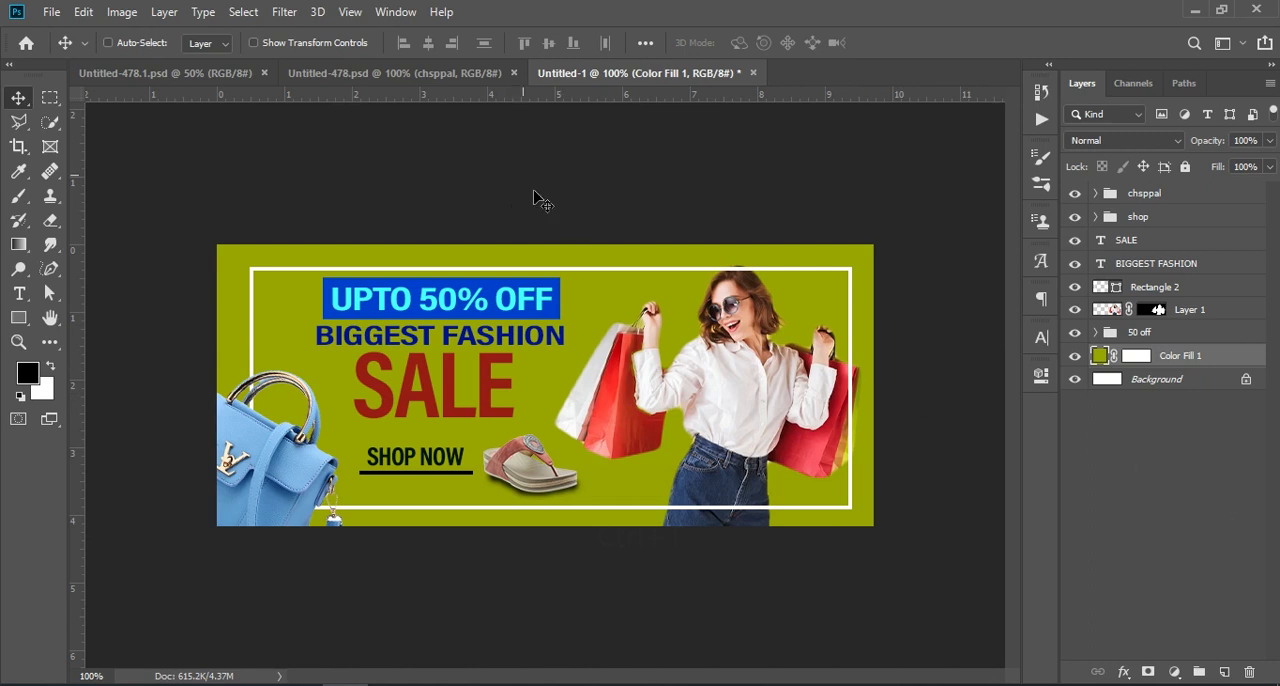
# Compare the rebuilt banner in Untitled-1 with the original design in Untitled-478.psd
pyautogui.click(437, 80)
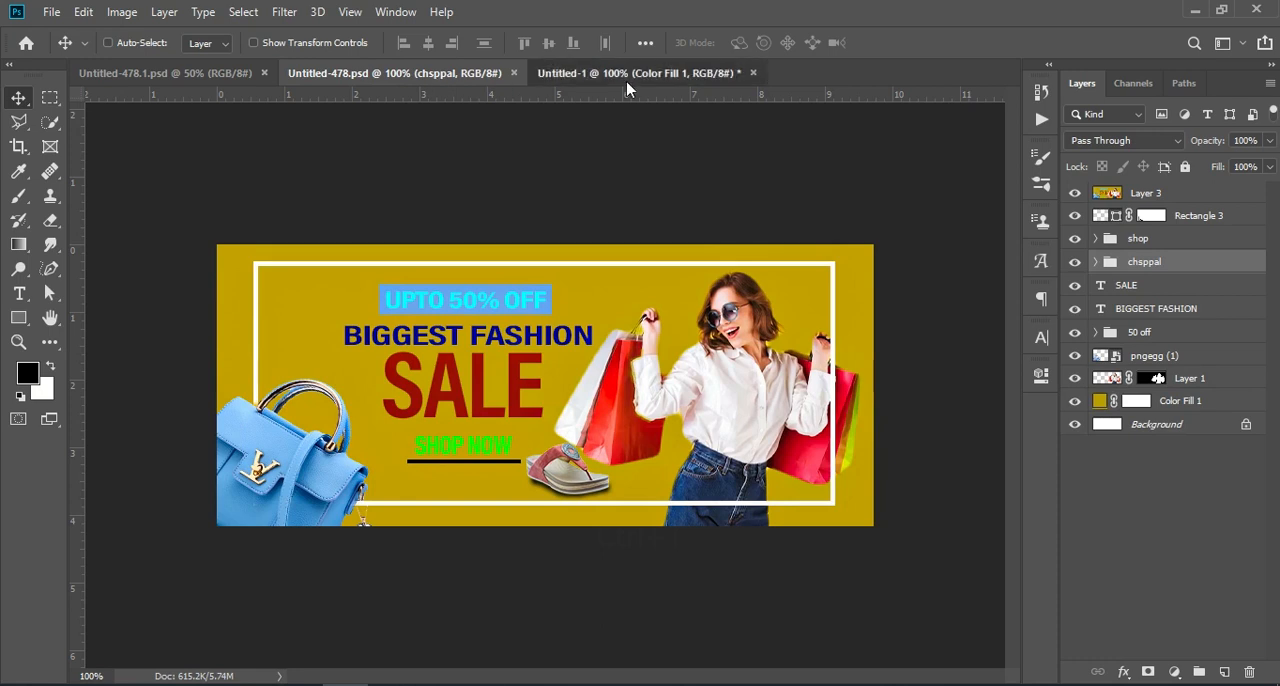
pyautogui.click(627, 78)
pyautogui.click(427, 74)
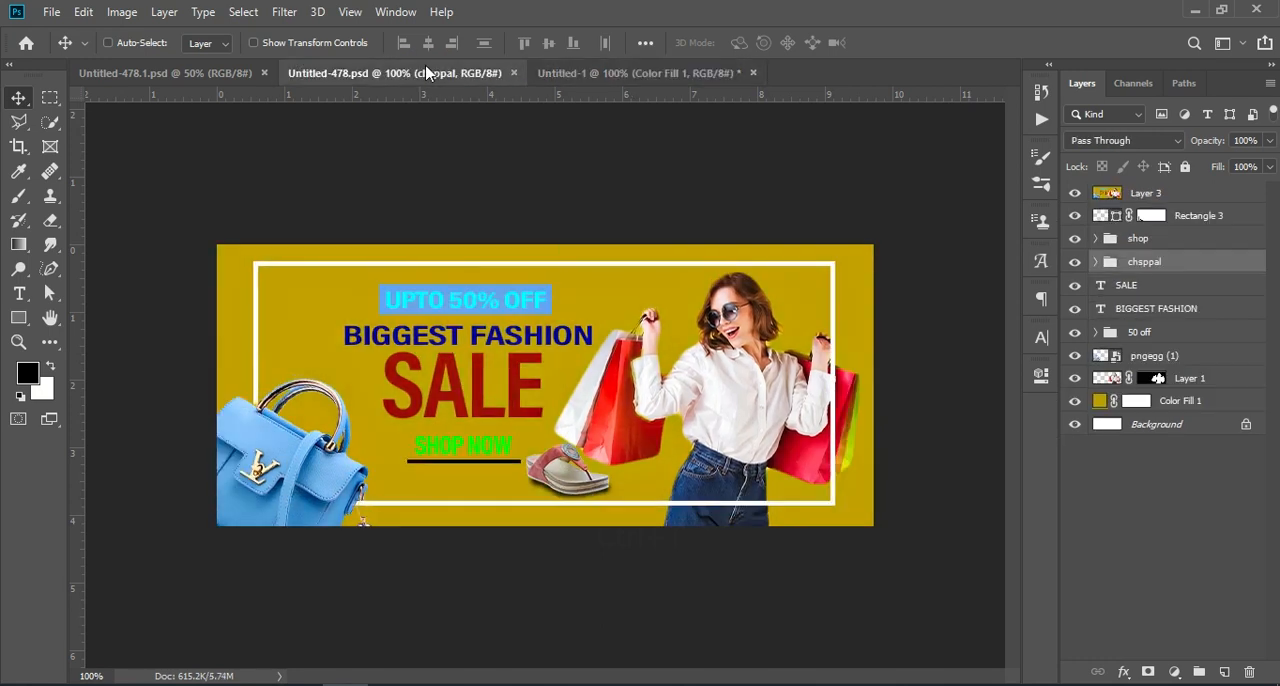
# In the Untitled-1 document, scale the 50 off group down to about 80% and position it centred just above BIGGEST FASHION
pyautogui.click(627, 75)
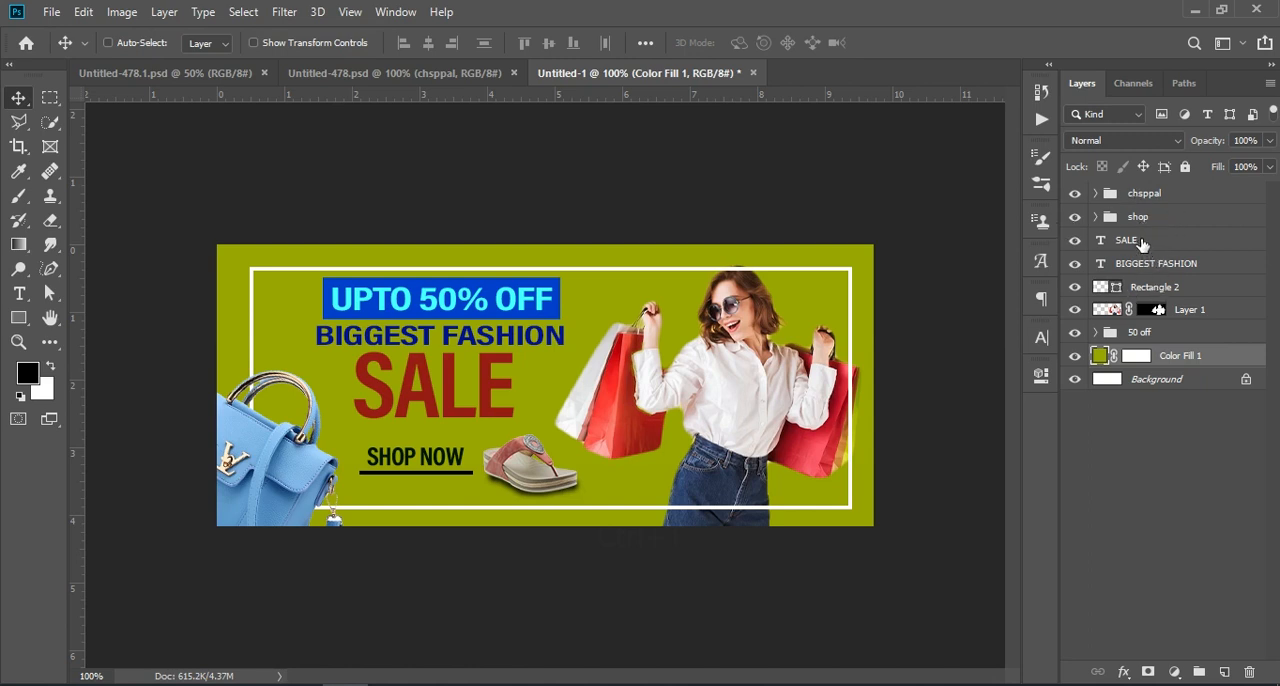
pyautogui.click(1142, 242)
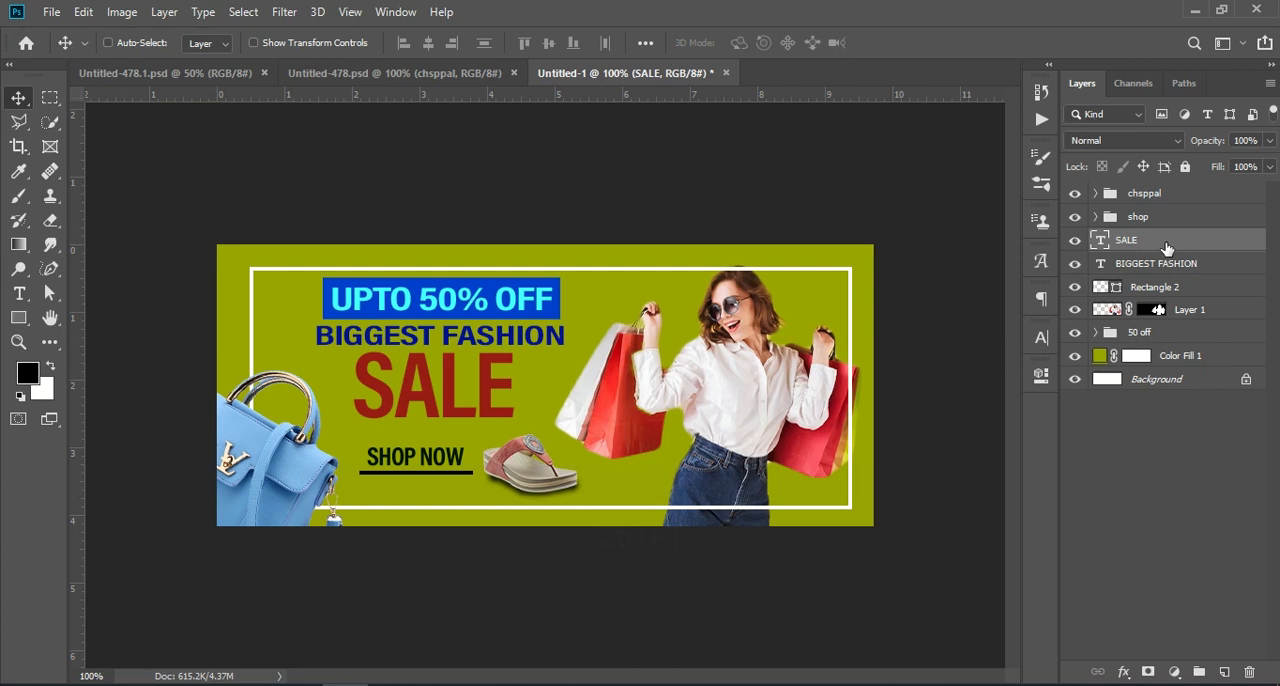
pyautogui.keyDown('ctrl'); pyautogui.click(498, 307); pyautogui.keyUp('ctrl')
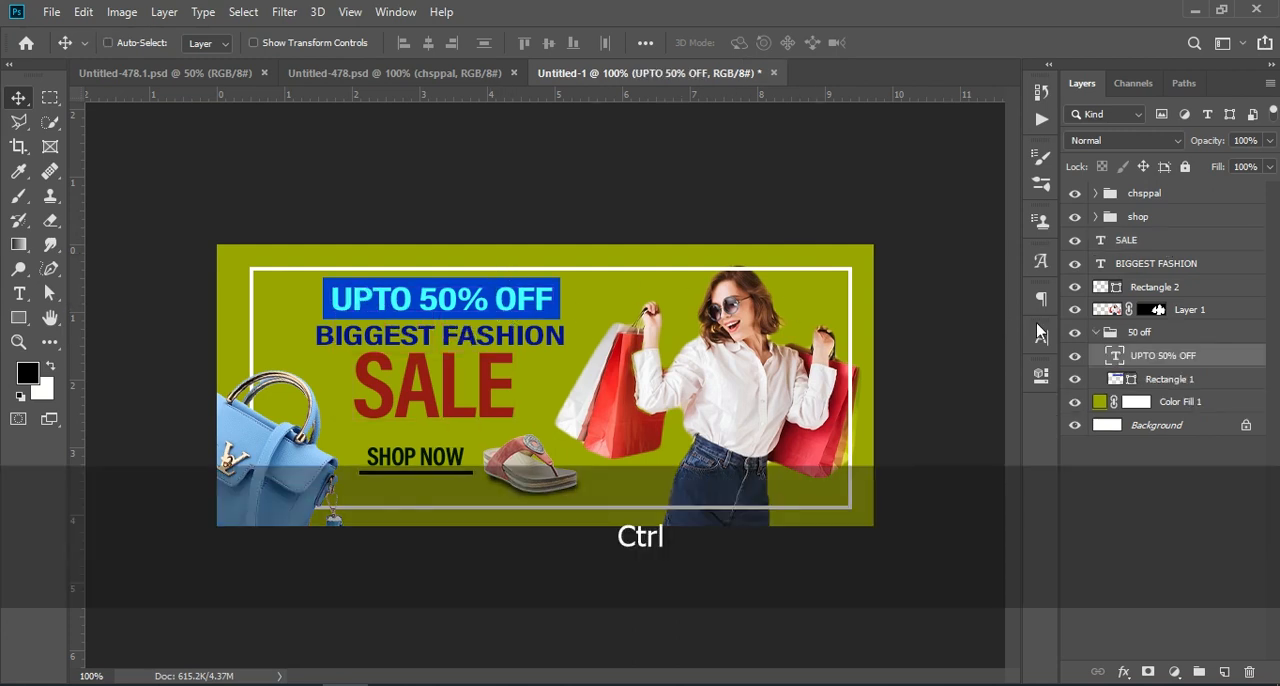
pyautogui.click(1094, 332)
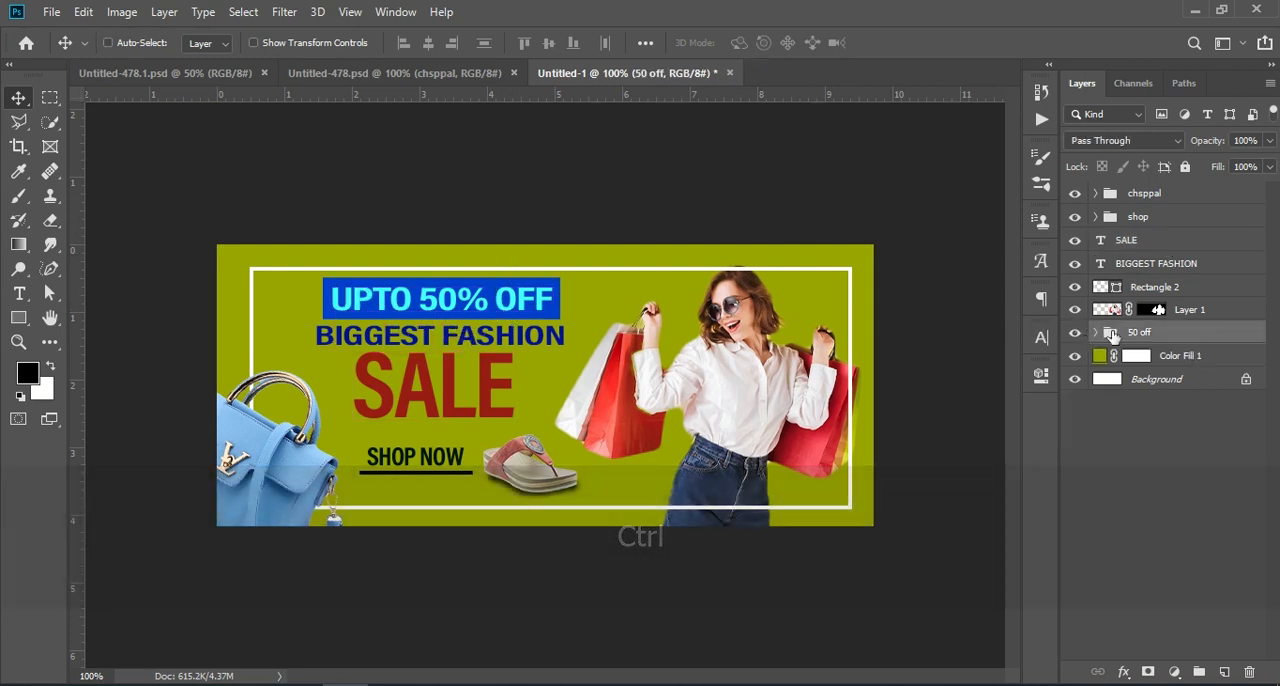
pyautogui.hotkey('ctrl', 't')
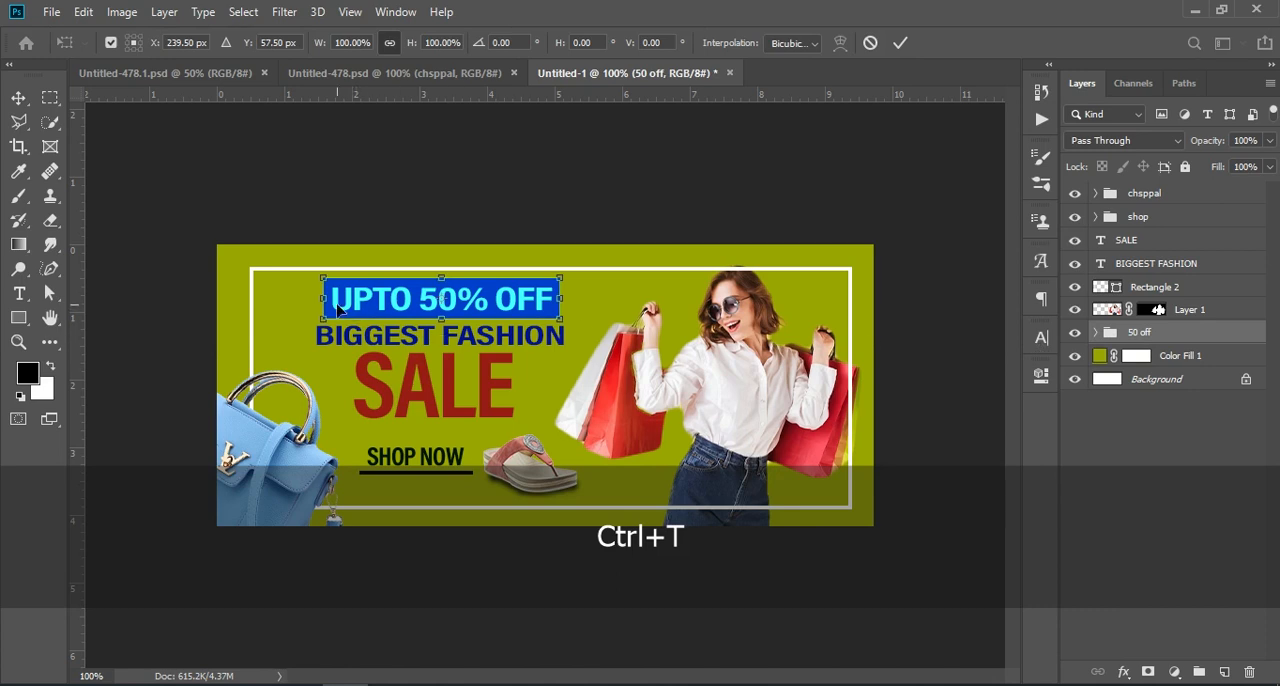
pyautogui.moveTo(321, 296); pyautogui.dragTo(370, 298)
pyautogui.moveTo(508, 310); pyautogui.dragTo(478, 310)
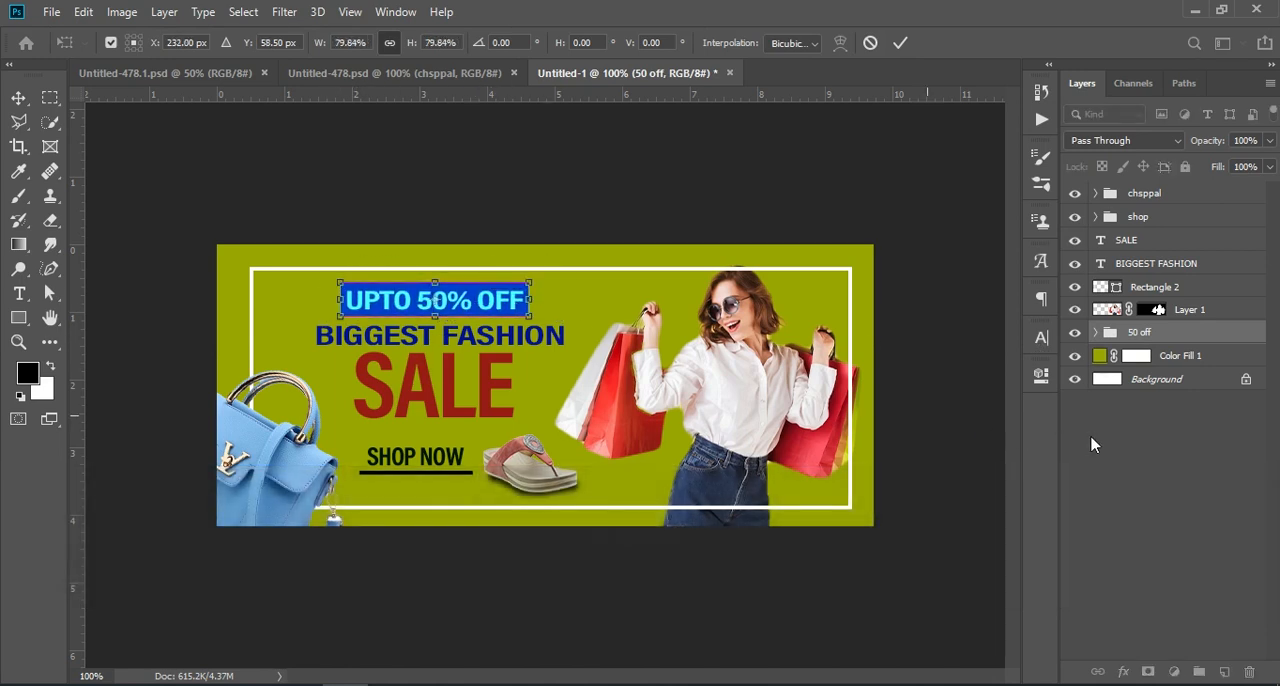
pyautogui.press('Return')
pyautogui.click(1114, 450)
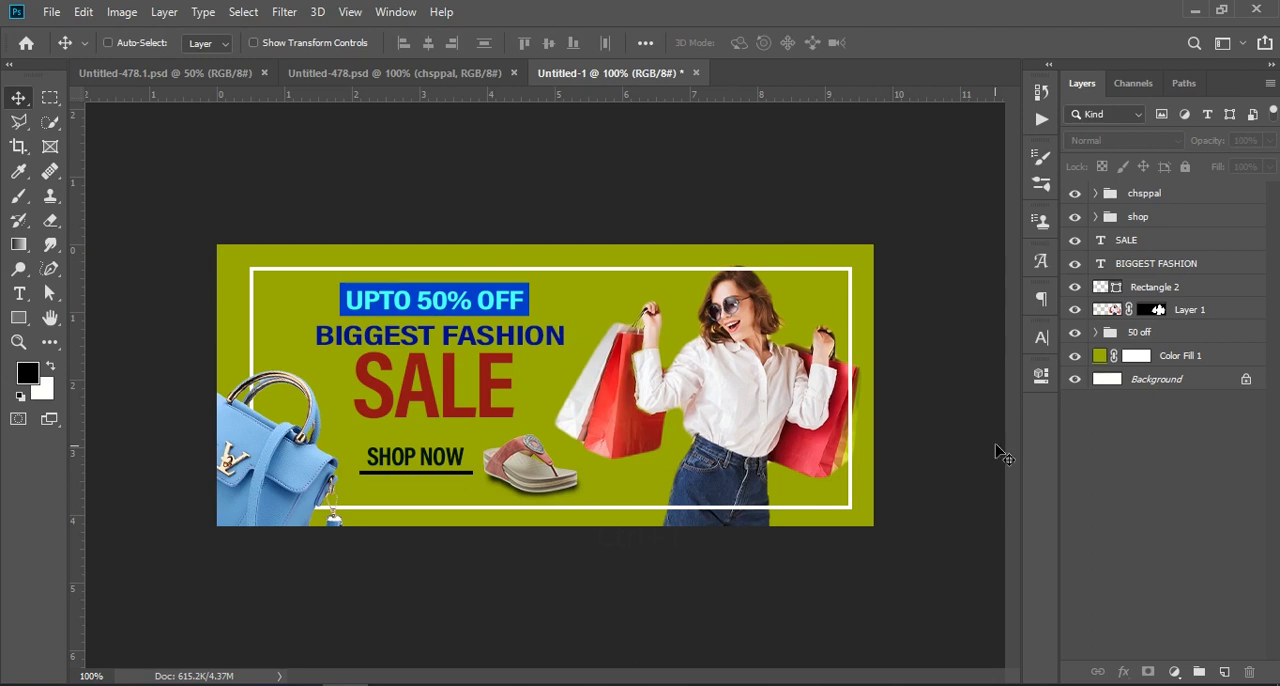